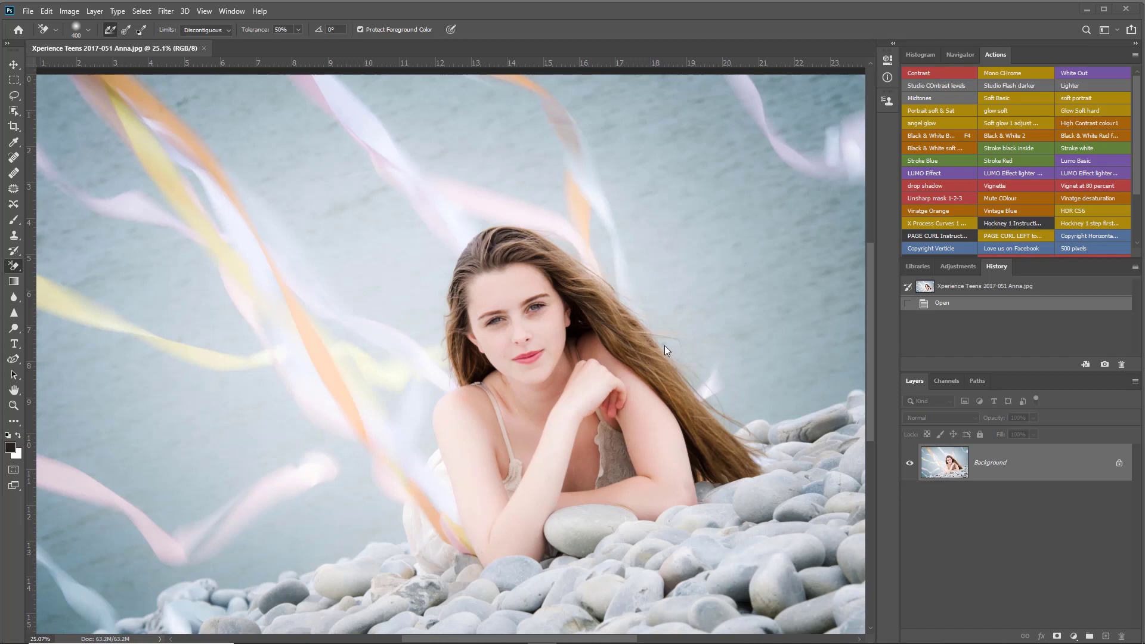
Step: Zoom the canvas from 25% to about 49%, centred on the girl's face
scroll(631, 341, "up", 3)
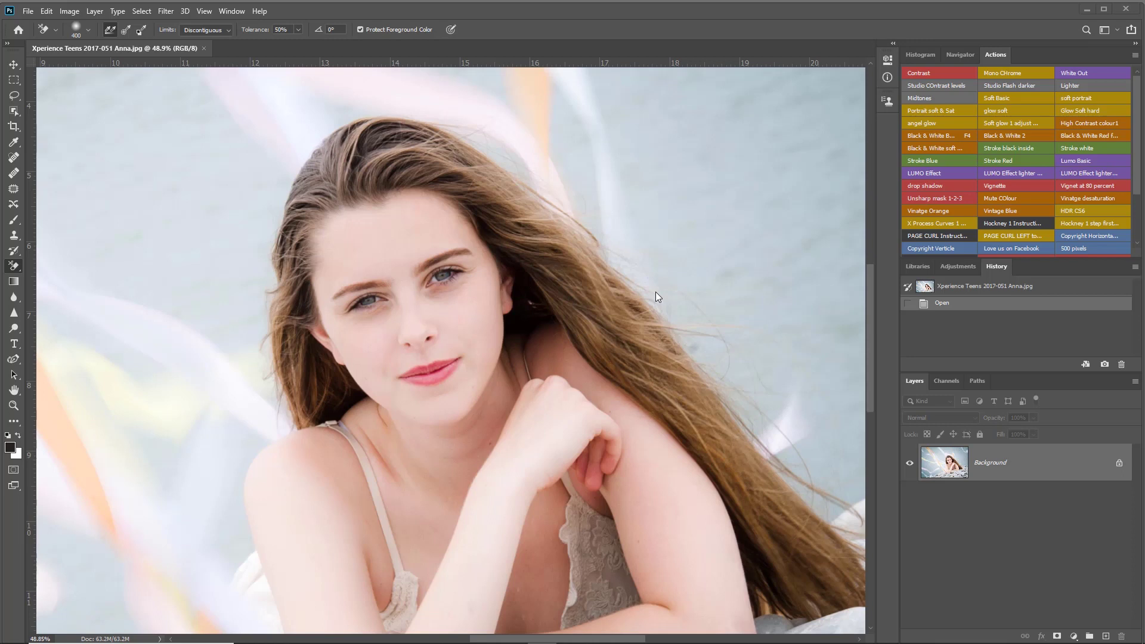
Step: Select the Background Eraser Tool from the eraser tool group
left_click(15, 268)
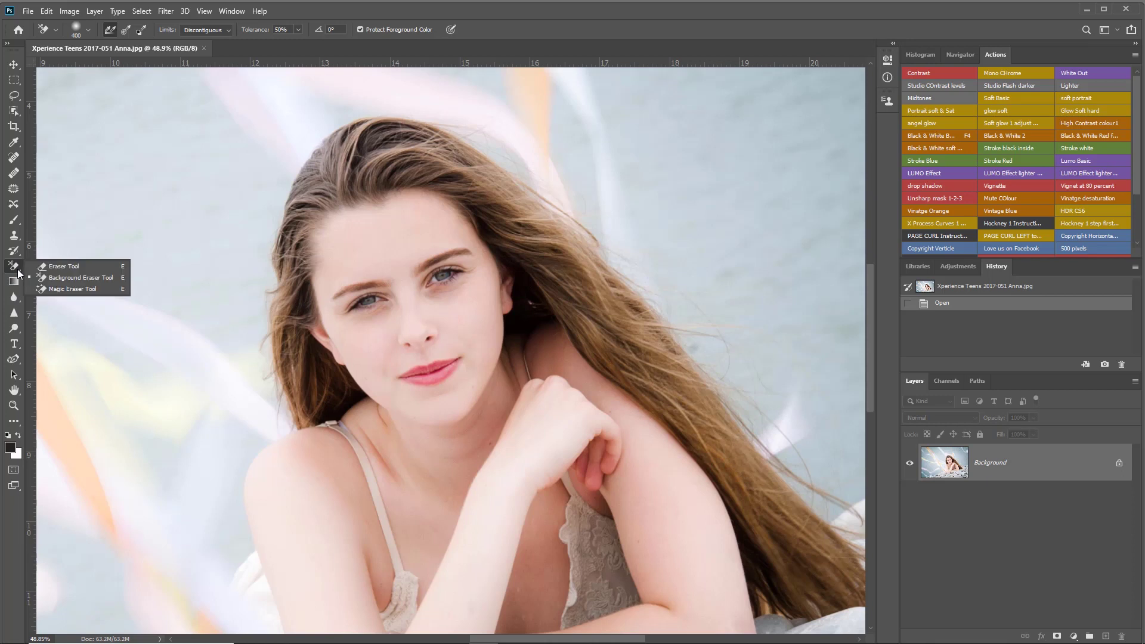
left_click(57, 277)
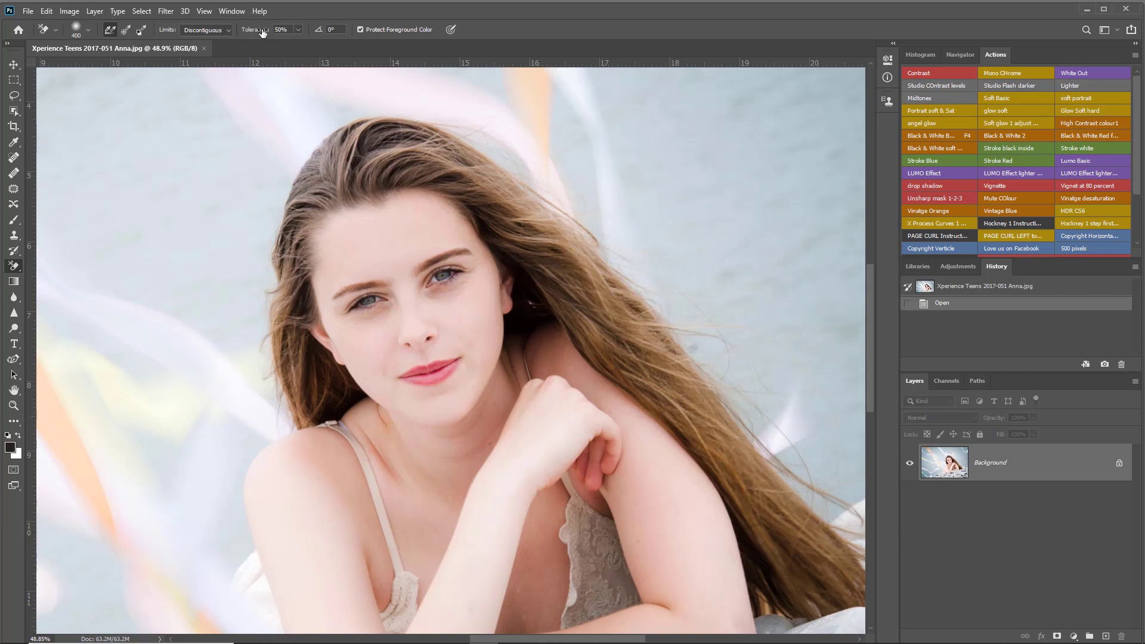
Step: Leave Limits at Discontiguous and set the eraser Tolerance to 46%
left_click(227, 30)
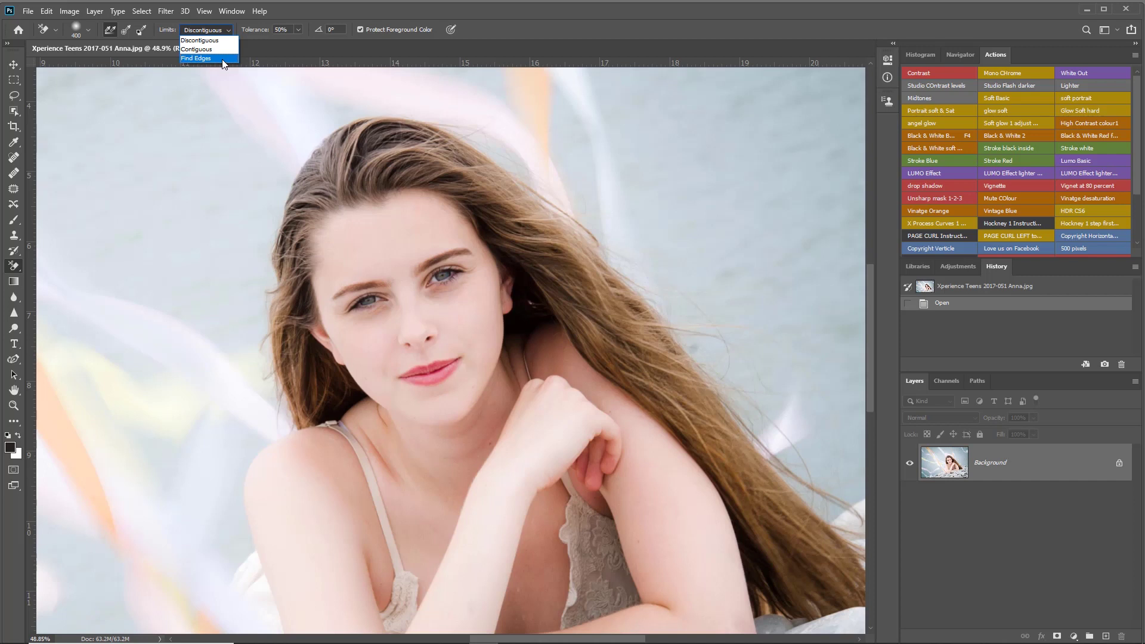
left_click(252, 31)
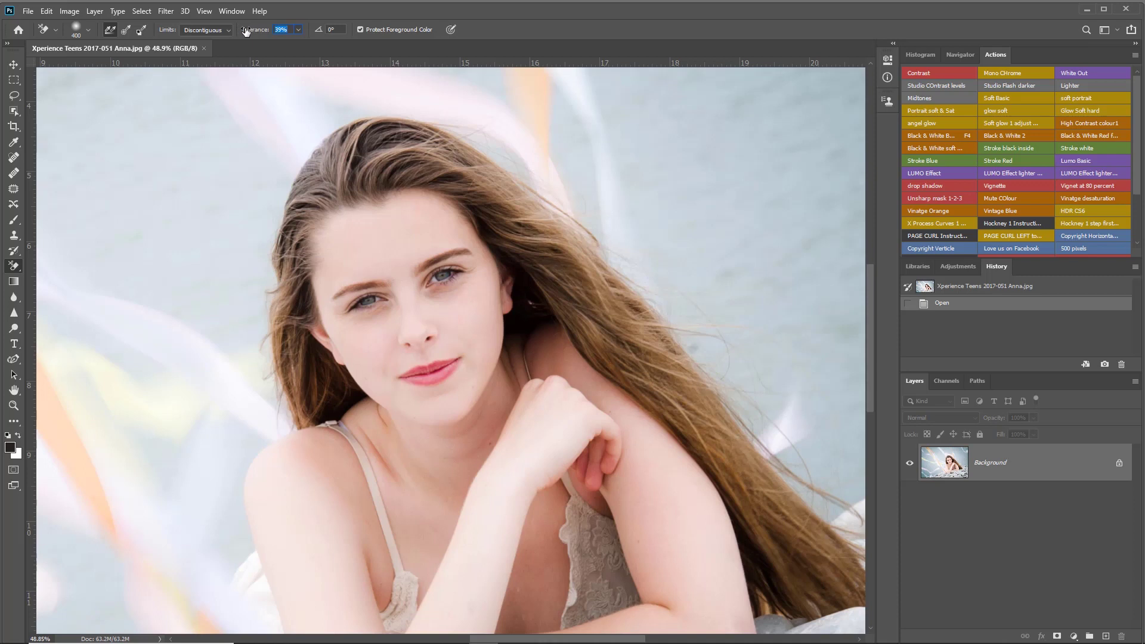
key("shift+Tab")
Step: Duplicate the photo to Layer 1 and add a dark-filled Layer 2 above the Background
key("ctrl+j")
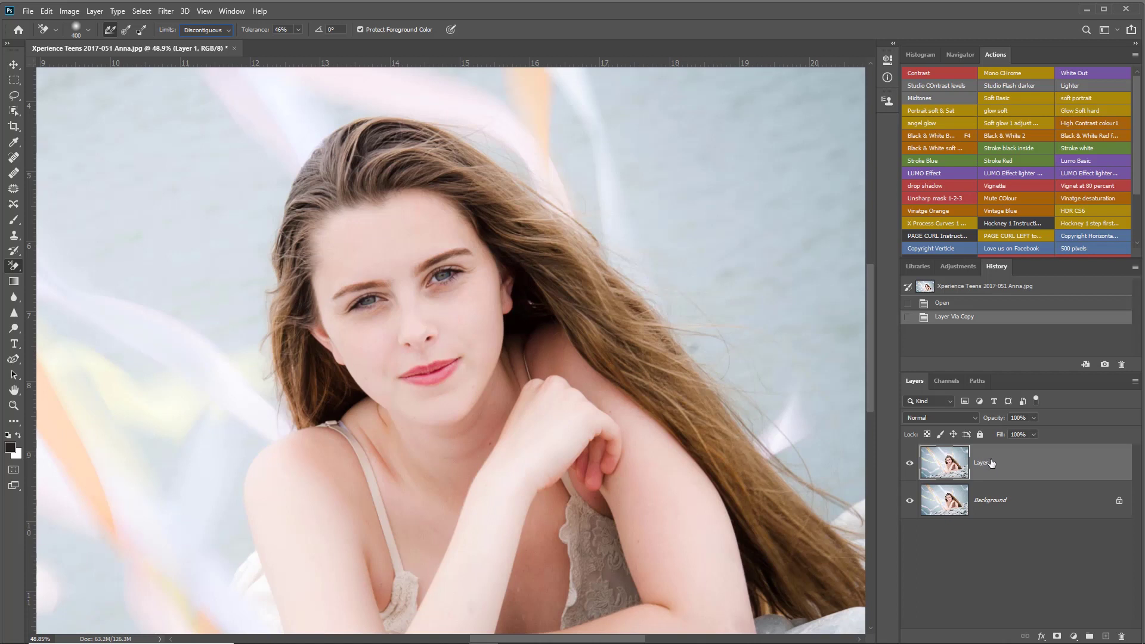
left_click(1023, 499)
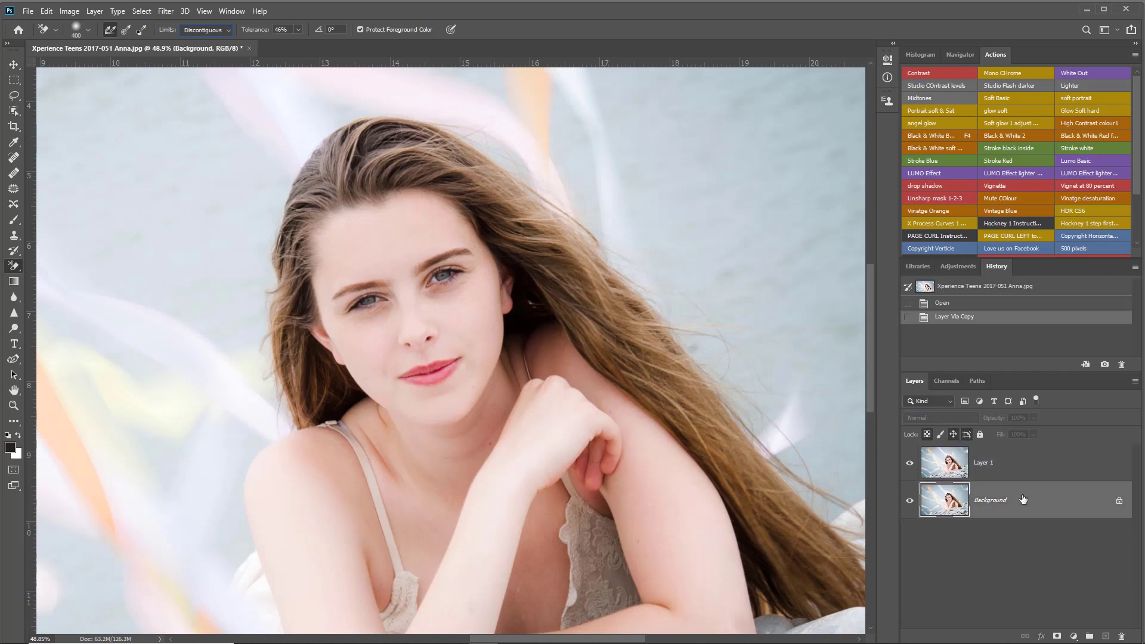
left_click(1106, 637)
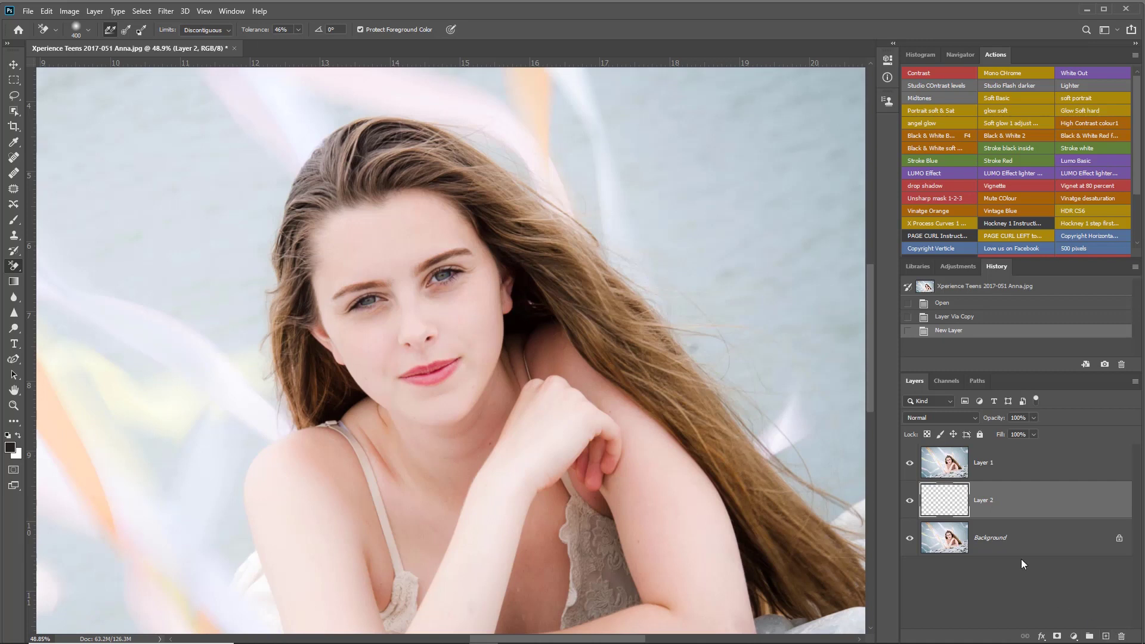
key("alt+BackSpace")
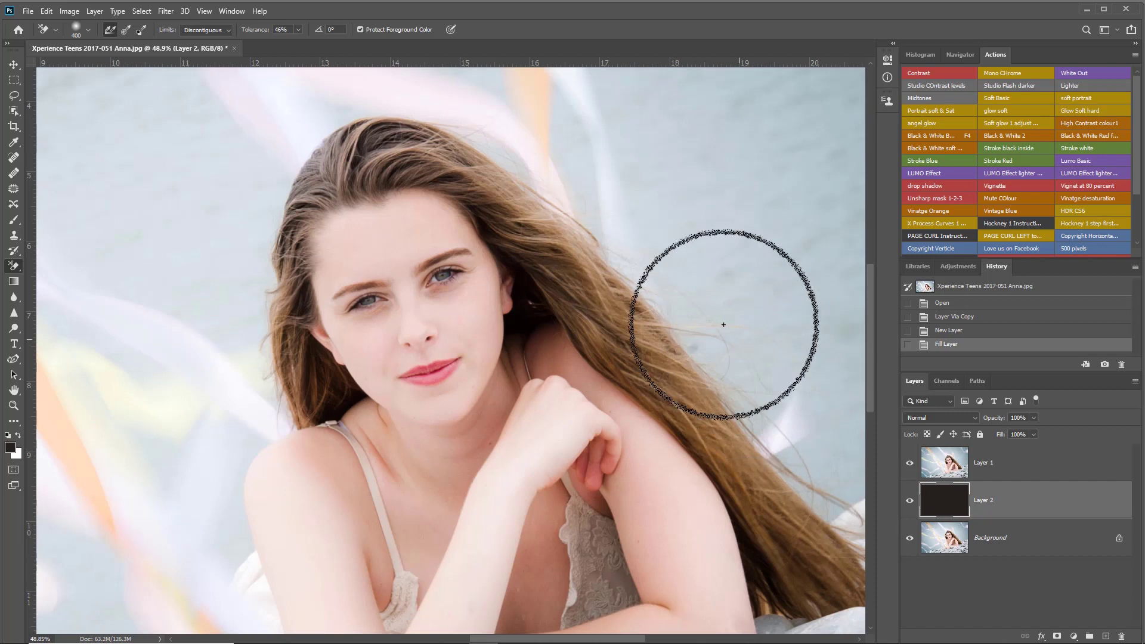
Step: Shrink the eraser brush to 250, keep Discontiguous limits, and zoom in to 78%
key("bracketleft")
key("bracketleft")
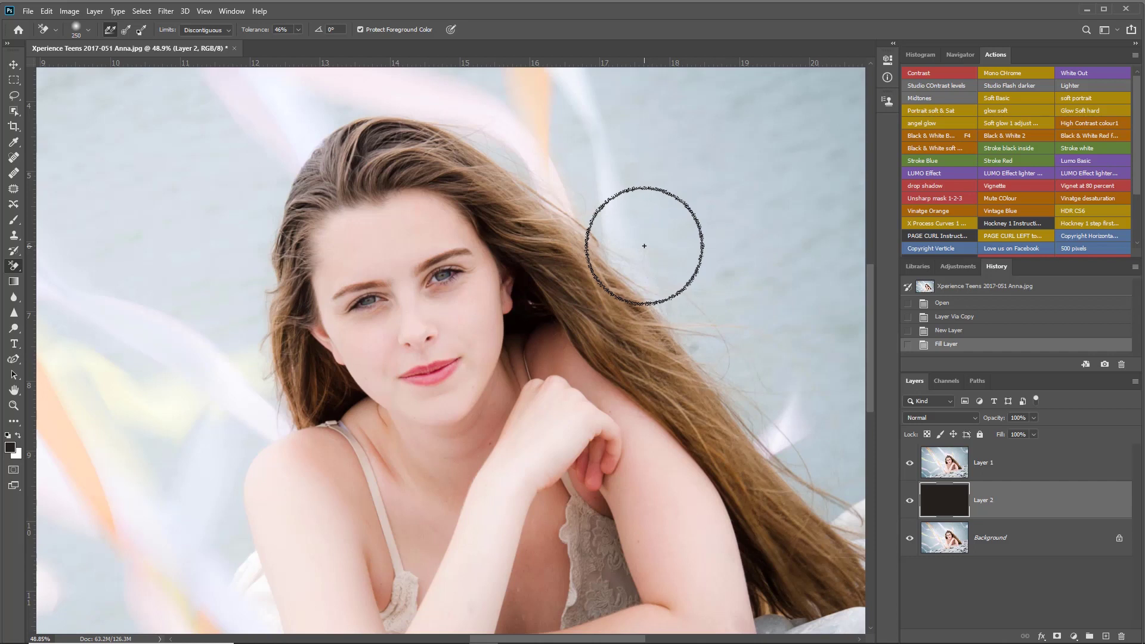
left_click(191, 31)
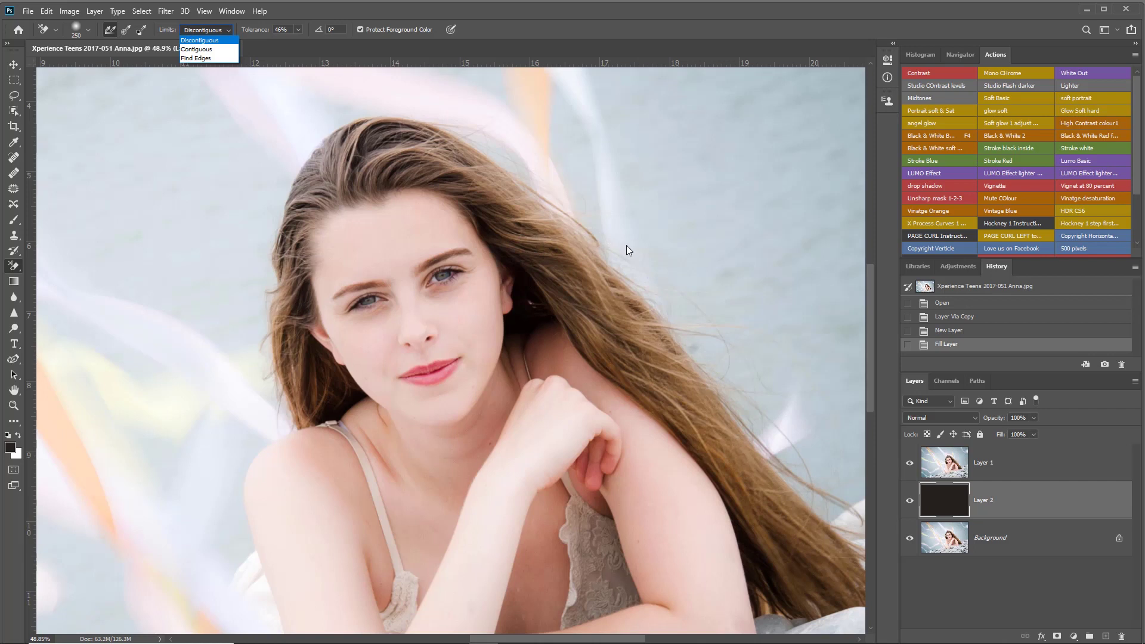
left_click(592, 30)
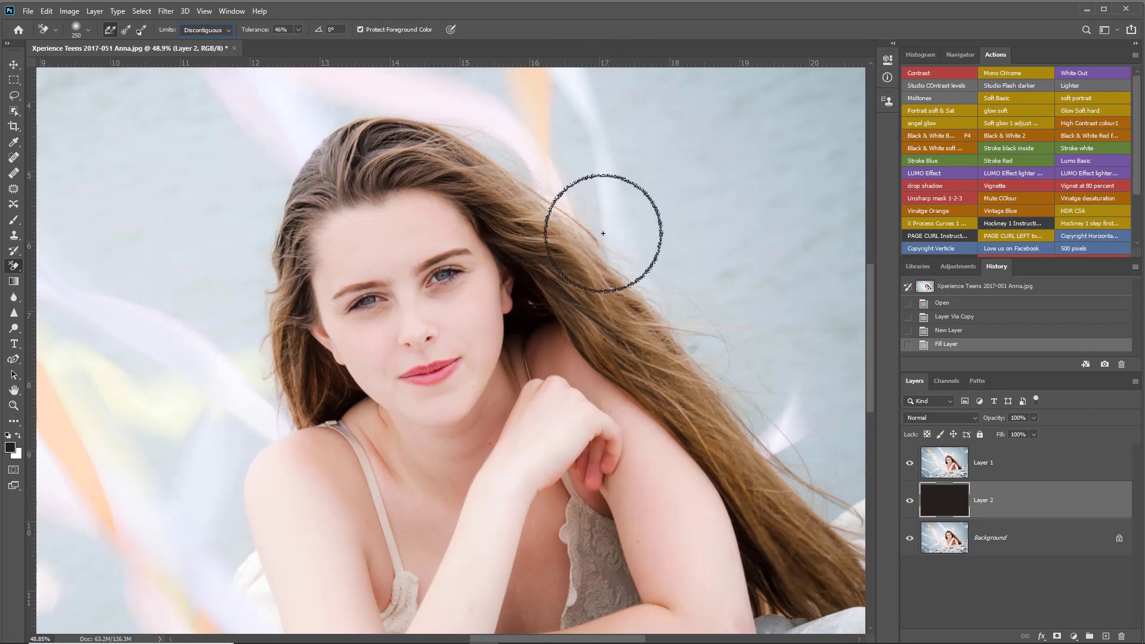
left_click(14, 64)
scroll(495, 274, "up", 1)
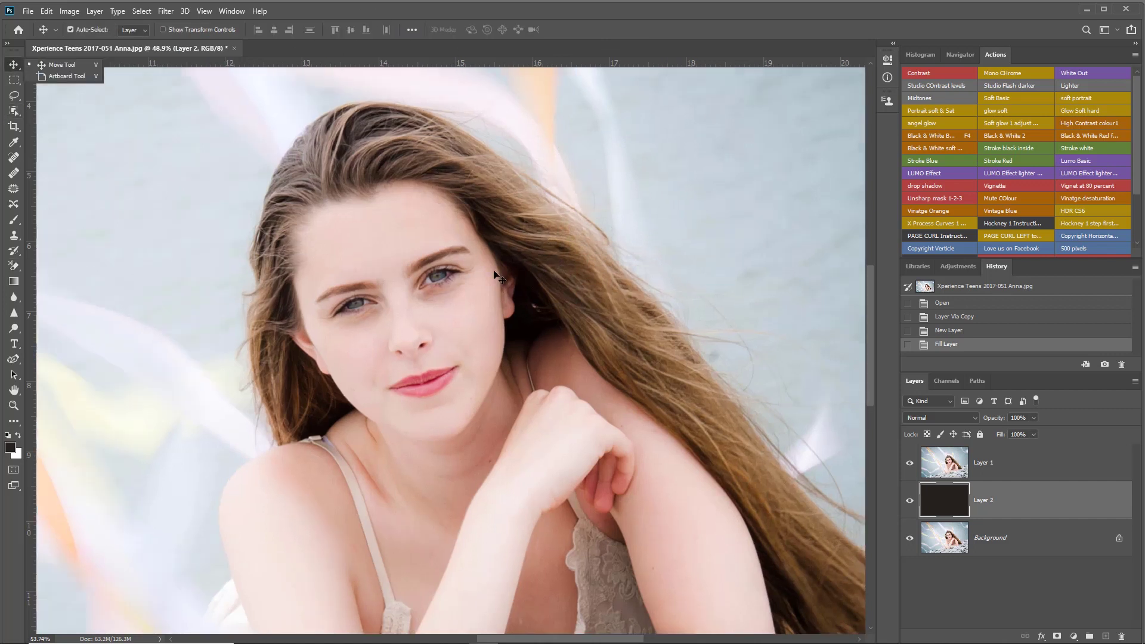
scroll(495, 274, "up", 4)
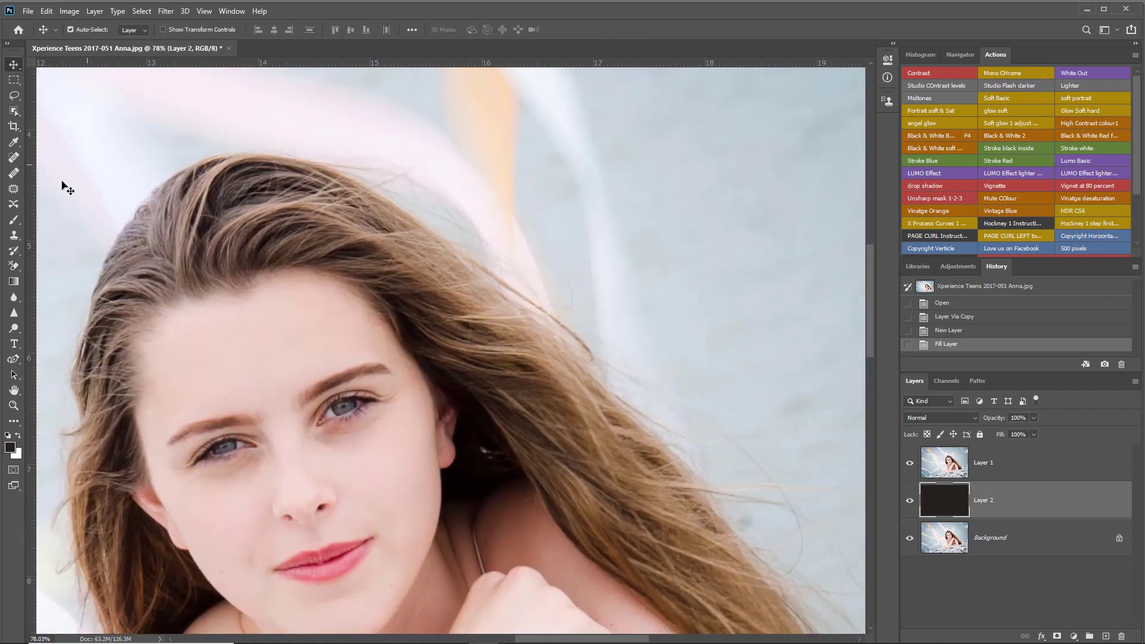
left_click(14, 265)
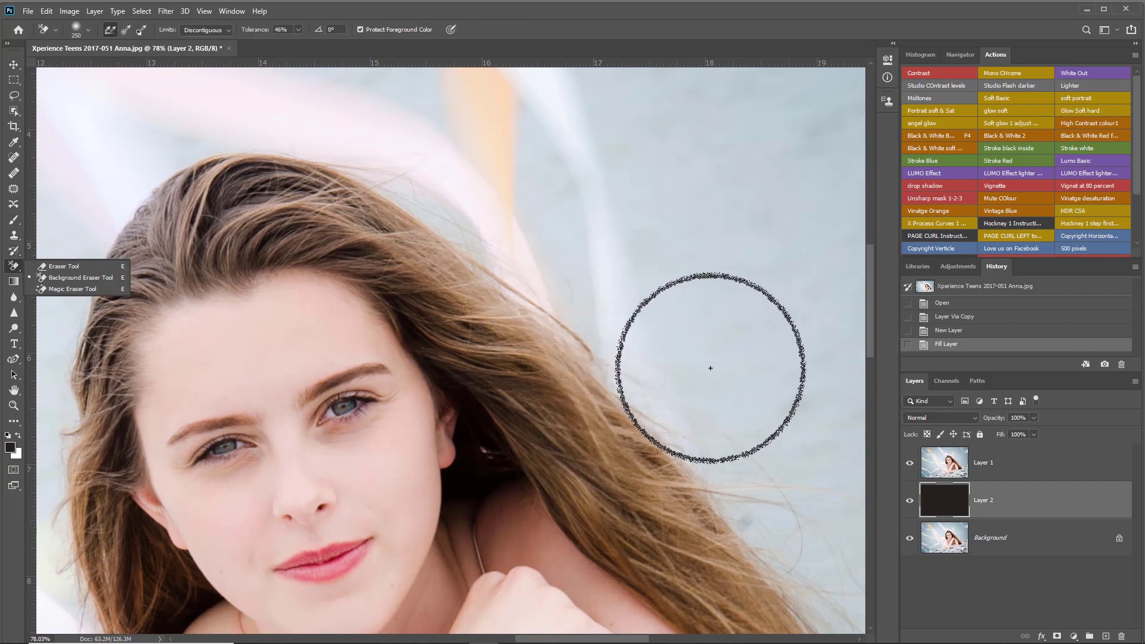
left_click(991, 465)
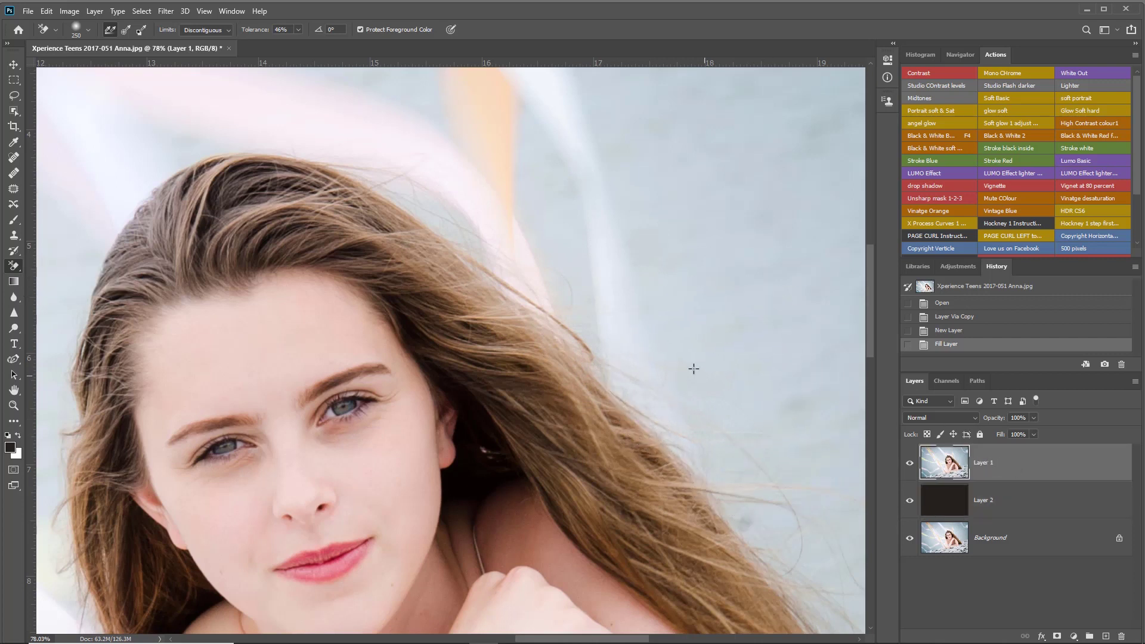
mouse_move(702, 375)
left_mouse_down()
mouse_move(647, 333)
mouse_move(828, 527)
mouse_move(703, 450)
mouse_move(591, 345)
mouse_move(828, 587)
mouse_move(686, 453)
mouse_move(814, 578)
mouse_move(749, 503)
mouse_move(784, 525)
mouse_move(769, 555)
mouse_move(740, 394)
mouse_move(613, 212)
mouse_move(573, 239)
mouse_move(563, 310)
mouse_move(513, 286)
mouse_move(584, 331)
mouse_move(578, 348)
mouse_move(471, 215)
mouse_move(543, 199)
mouse_move(549, 153)
left_mouse_up()
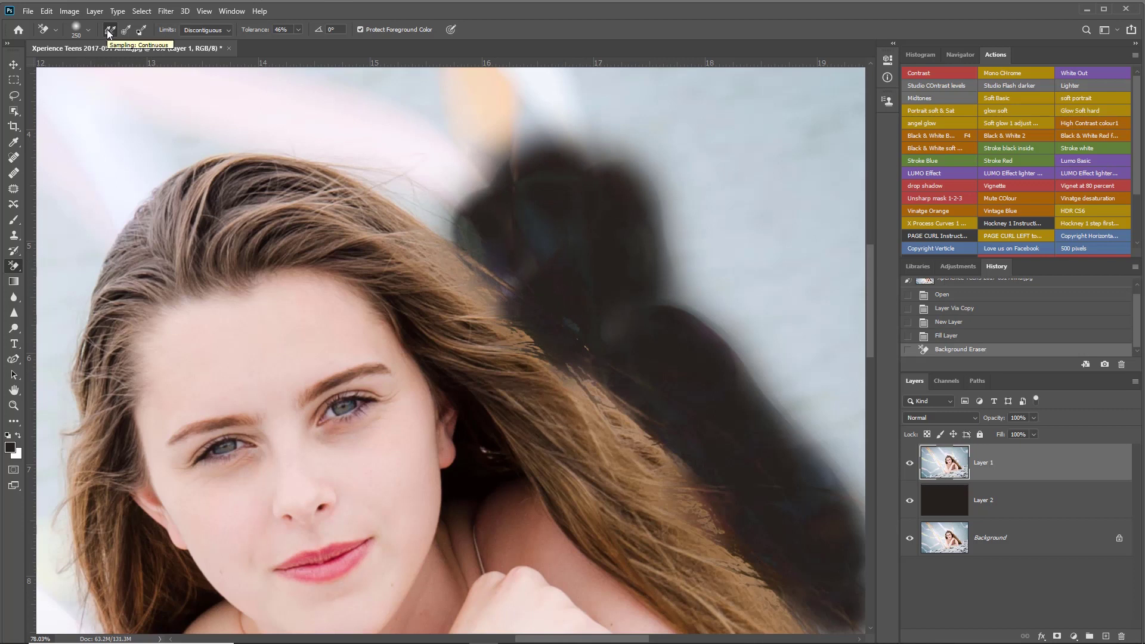
key("ctrl+z")
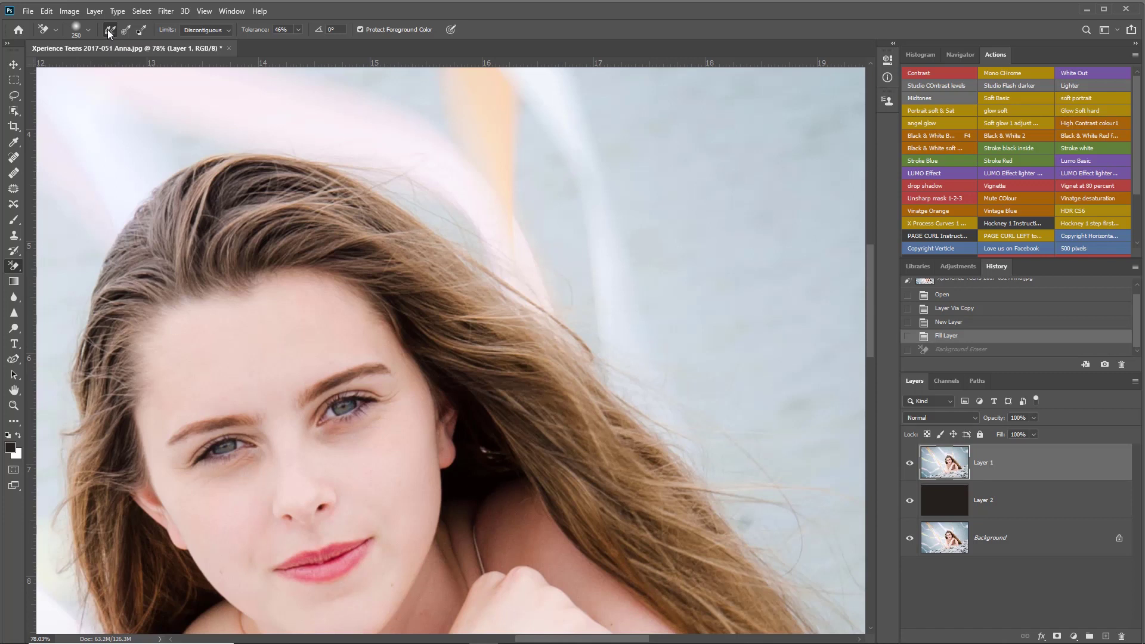
Step: Set Sampling to Once and Tolerance to 16%, erasing the backdrop left of the hair
left_click(125, 31)
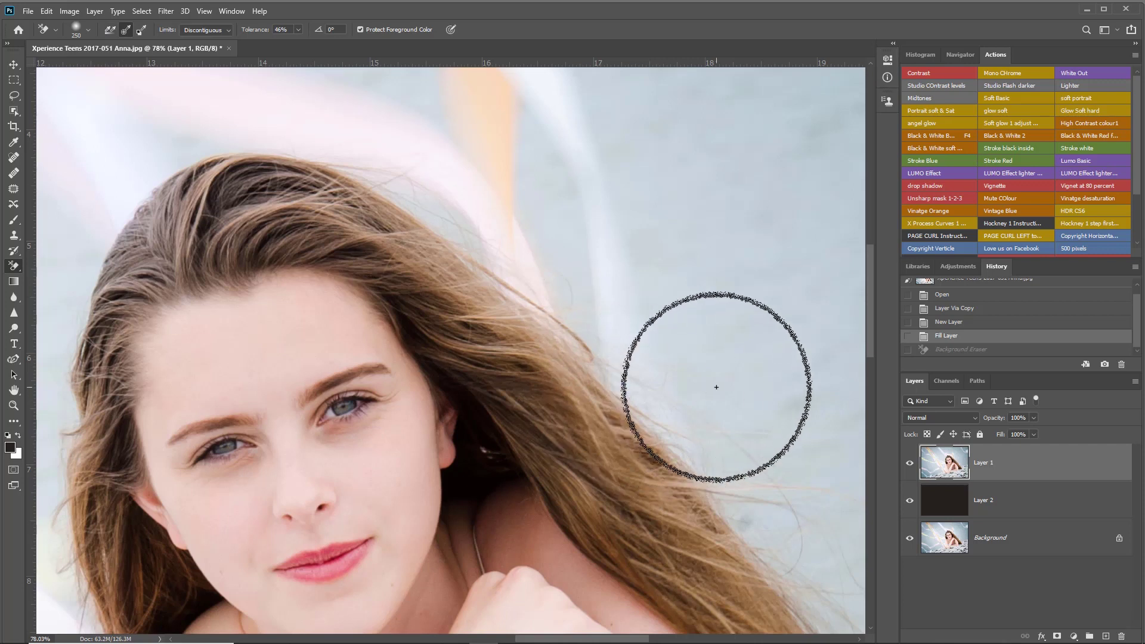
mouse_move(721, 363)
left_mouse_down()
mouse_move(643, 338)
mouse_move(713, 429)
mouse_move(856, 569)
mouse_move(854, 586)
mouse_move(817, 568)
mouse_move(841, 601)
mouse_move(608, 370)
mouse_move(544, 263)
mouse_move(453, 191)
mouse_move(541, 299)
mouse_move(581, 316)
mouse_move(551, 216)
mouse_move(518, 165)
mouse_move(402, 130)
mouse_move(478, 203)
mouse_move(323, 107)
mouse_move(431, 203)
mouse_move(324, 130)
mouse_move(283, 125)
mouse_move(387, 141)
mouse_move(273, 116)
mouse_move(193, 118)
mouse_move(219, 105)
mouse_move(150, 107)
mouse_move(169, 116)
mouse_move(98, 180)
left_mouse_up()
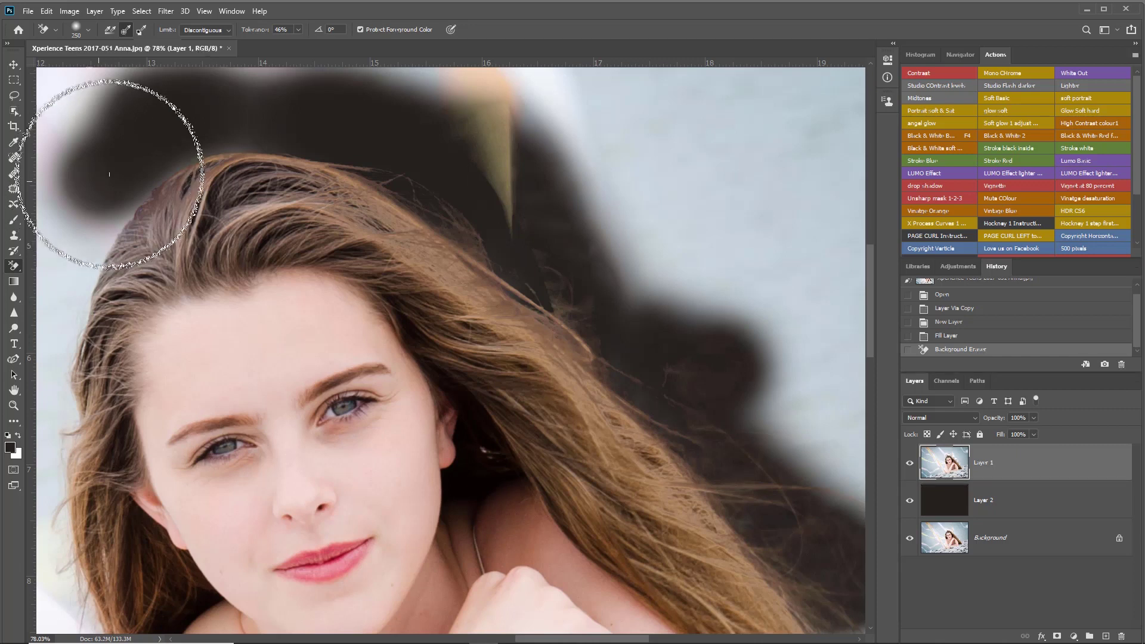
left_click_drag(261, 32, 243, 33)
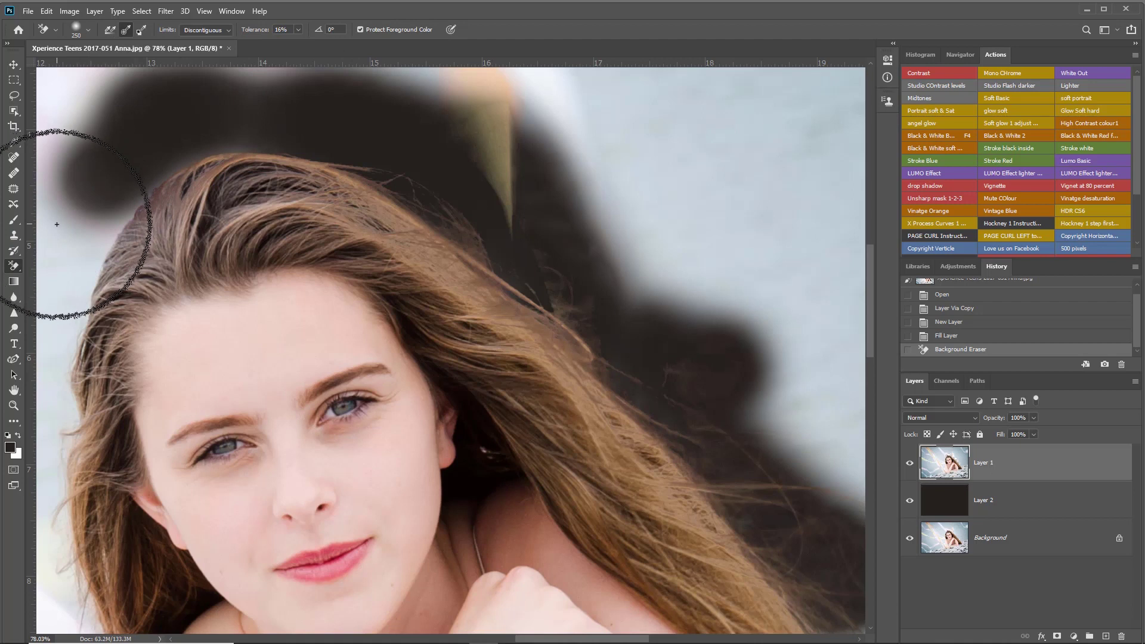
left_click_drag(233, 228, 509, 210)
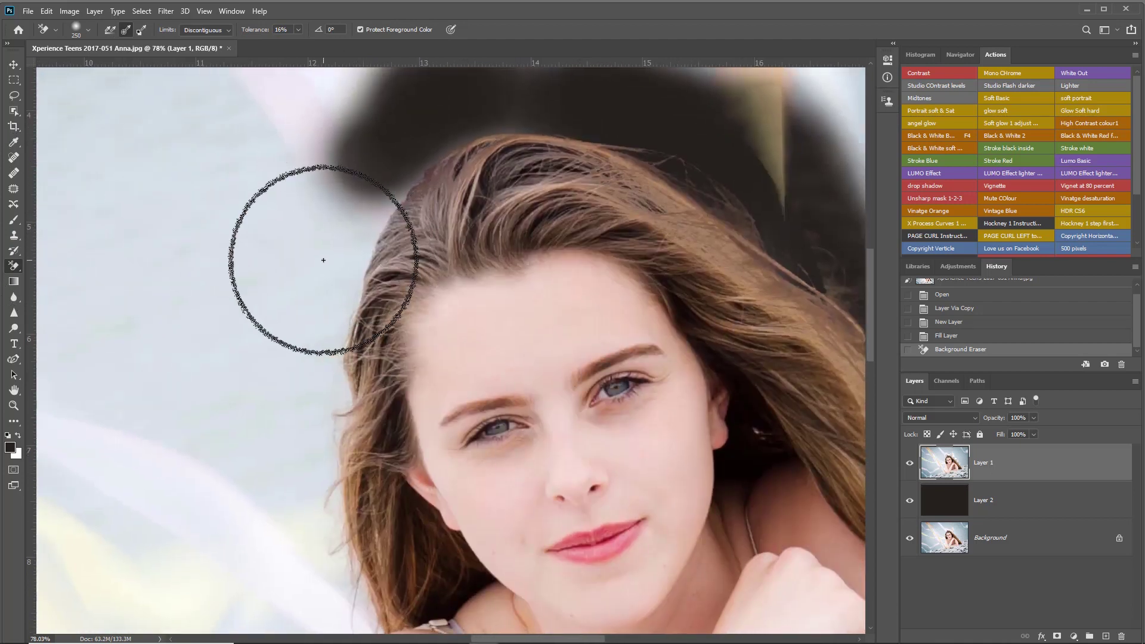
mouse_move(325, 253)
left_mouse_down()
mouse_move(344, 211)
mouse_move(310, 155)
mouse_move(358, 256)
mouse_move(298, 524)
mouse_move(322, 602)
mouse_move(271, 387)
mouse_move(345, 207)
mouse_move(295, 119)
mouse_move(250, 483)
mouse_move(274, 566)
mouse_move(331, 214)
mouse_move(304, 107)
mouse_move(235, 471)
mouse_move(256, 555)
mouse_move(296, 437)
left_mouse_up()
Step: At 46% tolerance, erase the remaining backdrop and green-yellow leaf around the hair
scroll(256, 383, "up", 6)
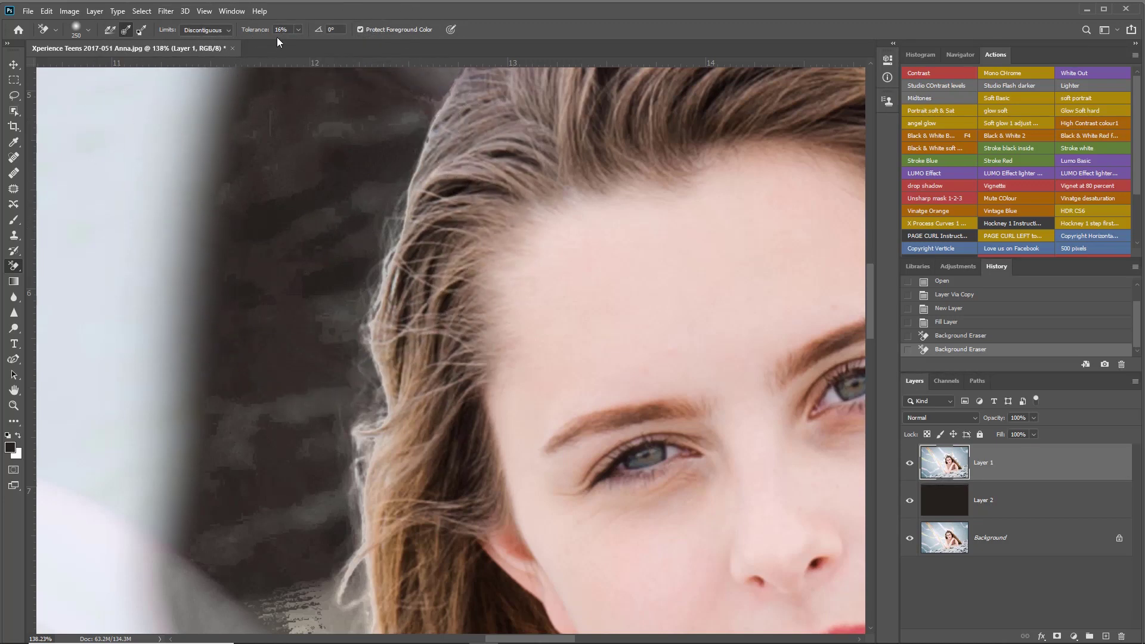
left_click_drag(256, 35, 271, 36)
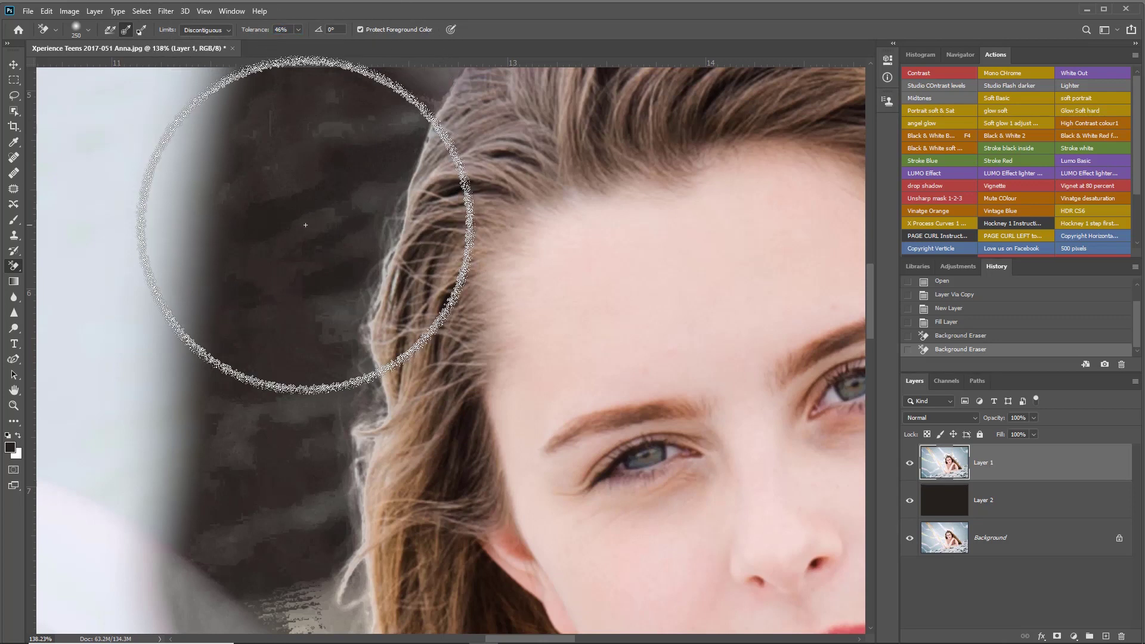
mouse_move(302, 191)
left_mouse_down()
mouse_move(388, 251)
mouse_move(227, 149)
mouse_move(363, 70)
mouse_move(385, 119)
mouse_move(370, 333)
mouse_move(298, 474)
mouse_move(243, 532)
mouse_move(292, 571)
left_mouse_up()
left_click_drag(348, 352, 280, 482)
mouse_move(447, 169)
left_mouse_down()
mouse_move(245, 252)
mouse_move(235, 245)
left_mouse_up()
left_click_drag(549, 276, 270, 248)
mouse_move(554, 148)
left_mouse_down()
mouse_move(536, 113)
mouse_move(569, 161)
mouse_move(710, 258)
mouse_move(769, 322)
left_mouse_up()
left_click_drag(805, 396, 717, 172)
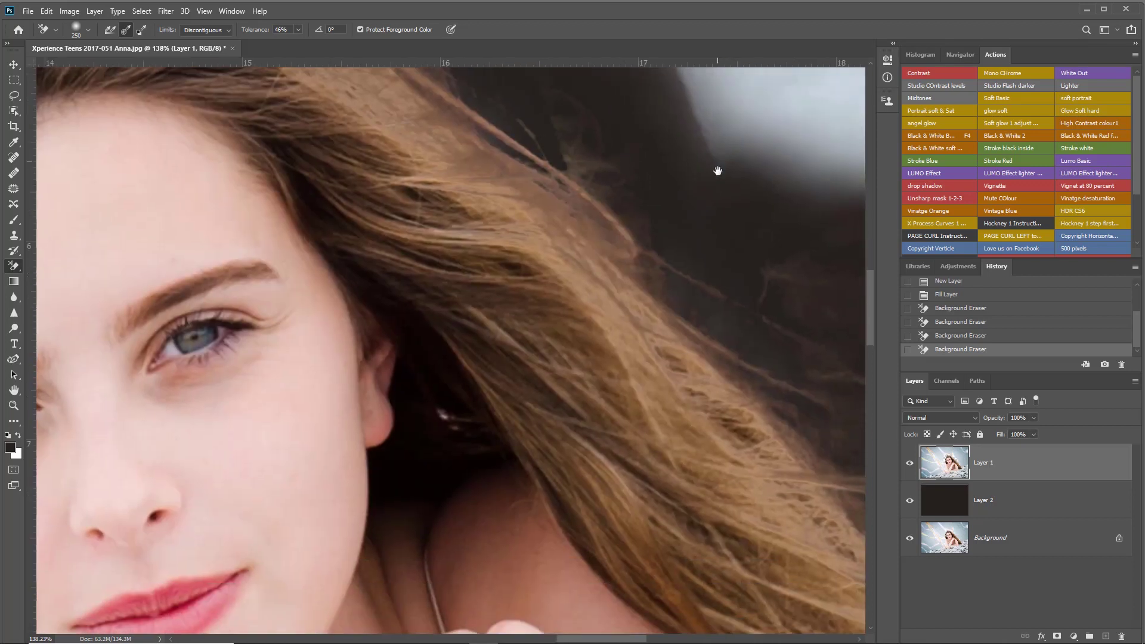
Step: Hide Layer 2 and the Background to inspect the cut-out hairline over transparency
left_click(910, 505)
left_click(909, 537)
left_click_drag(627, 252, 764, 356)
left_click_drag(561, 207, 644, 308)
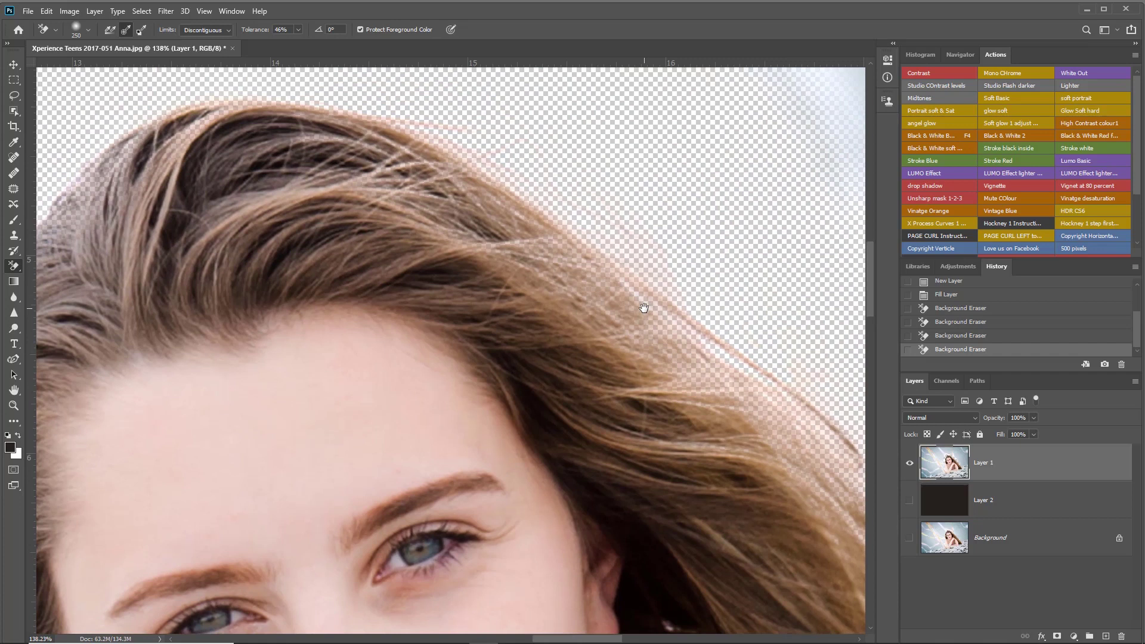
scroll(626, 301, "up", 5)
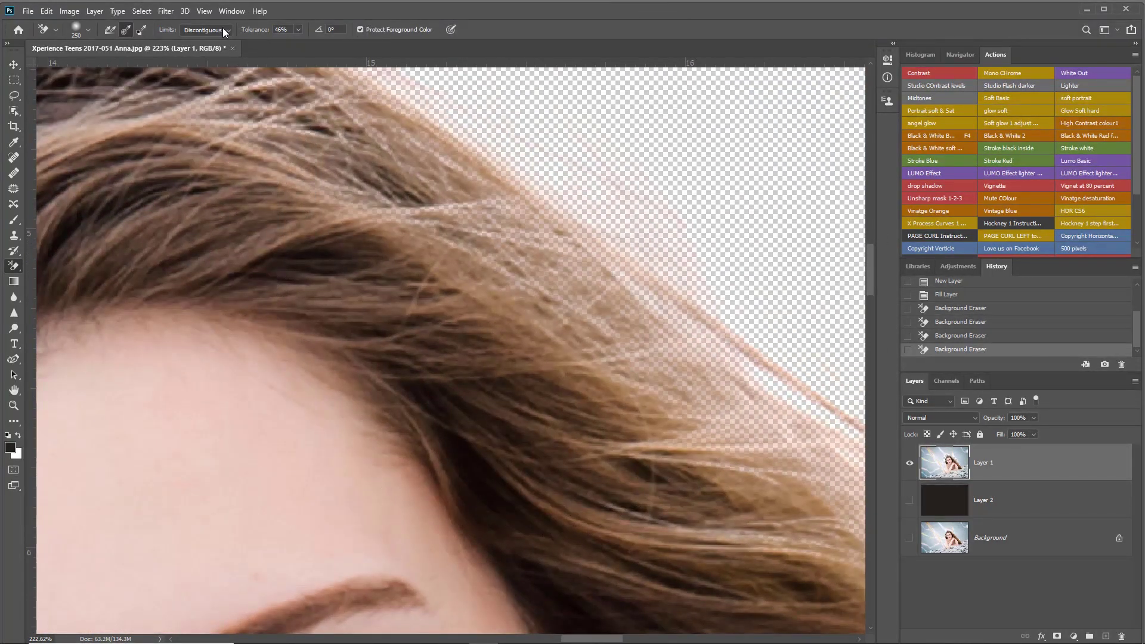
Step: Delete Layer 1, select the Background, and make dark Layer 2 visible again
left_click_drag(1031, 468, 1120, 636)
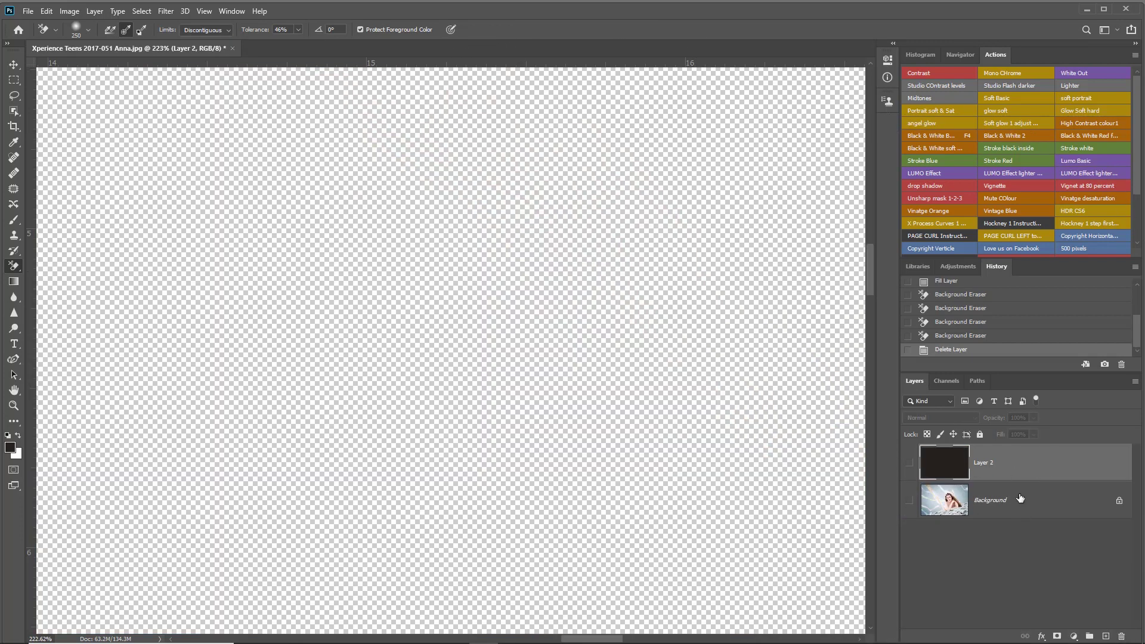
left_click(1019, 499)
left_click(909, 463)
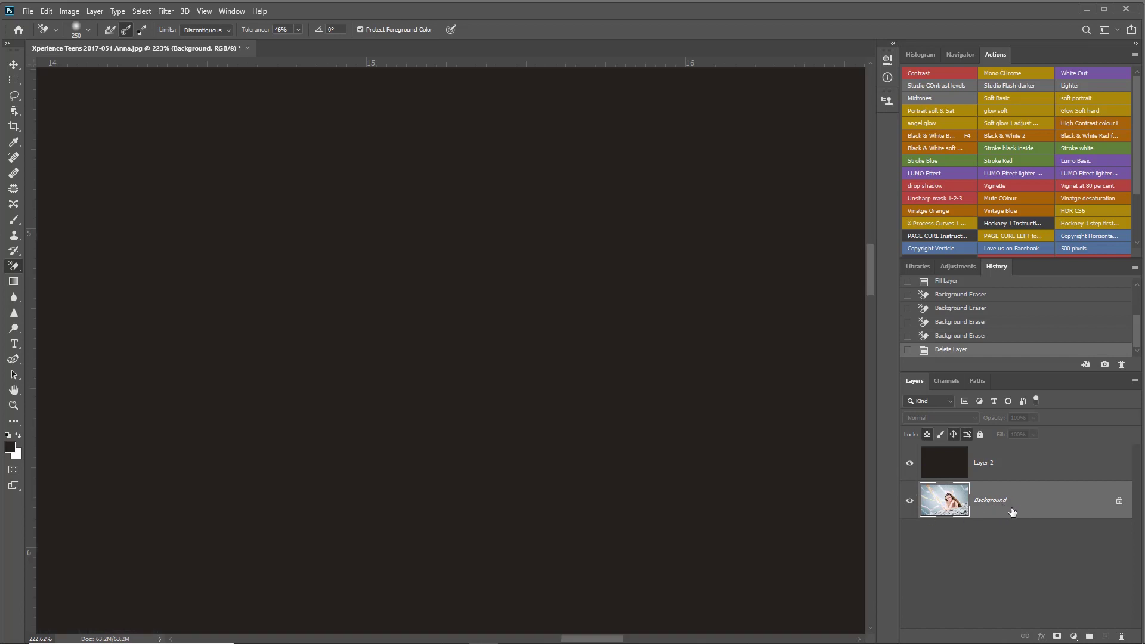
Step: Duplicate the Background and move the Background copy above Layer 2
key("ctrl+j")
left_click_drag(1013, 515, 1013, 446)
scroll(453, 363, "right", 5)
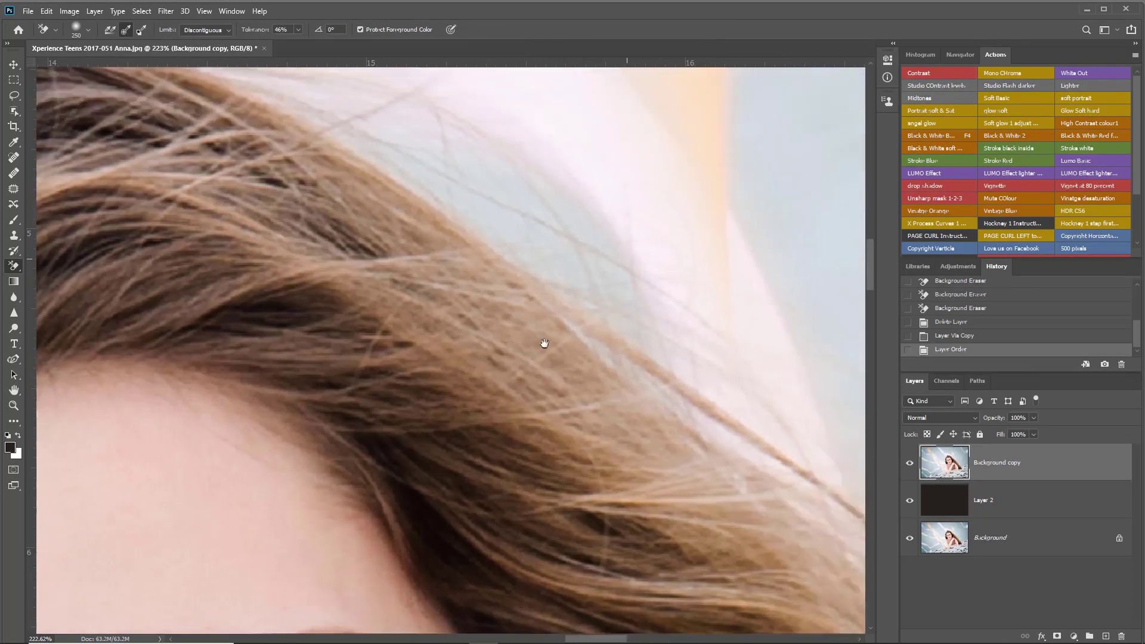
scroll(575, 334, "down", 2)
scroll(576, 334, "down", 4)
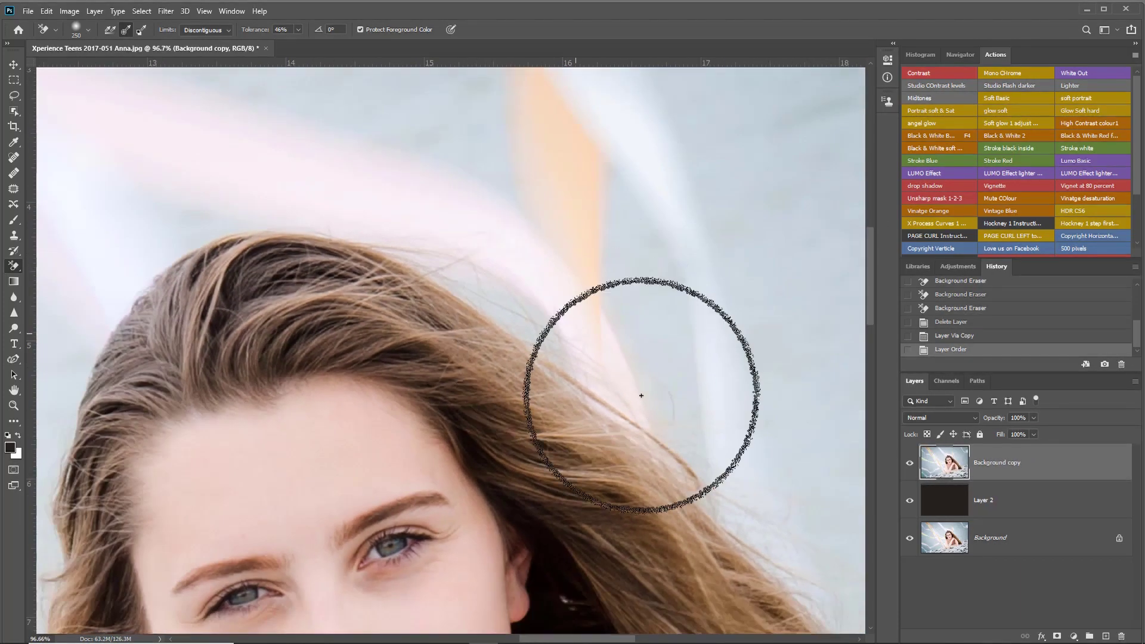
left_click_drag(665, 401, 575, 296)
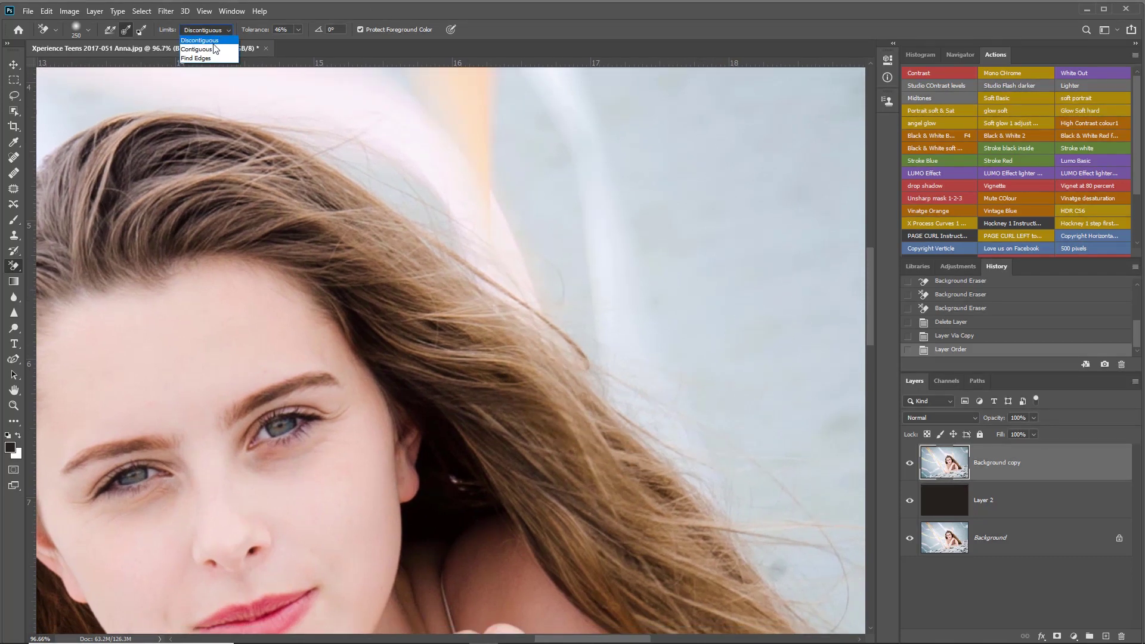
Step: Switch Limits to Contiguous and erase backdrop above her head, undoing the last stroke
left_click(214, 50)
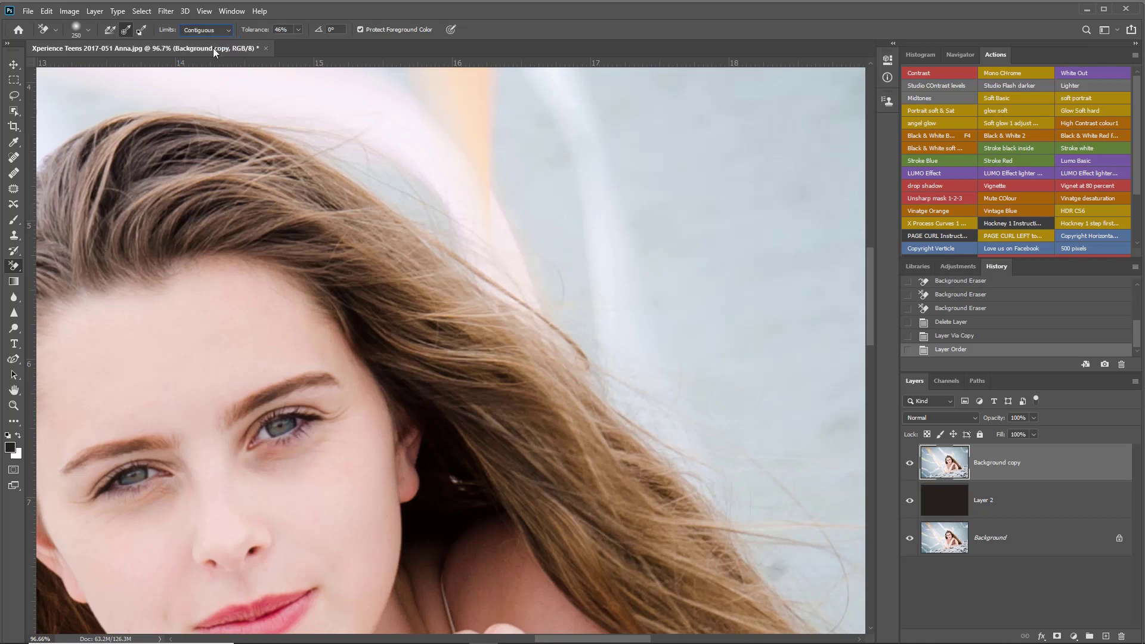
mouse_move(654, 332)
left_mouse_down()
mouse_move(634, 324)
mouse_move(780, 447)
mouse_move(645, 360)
mouse_move(584, 292)
mouse_move(471, 202)
mouse_move(468, 221)
mouse_move(524, 263)
mouse_move(307, 89)
mouse_move(453, 137)
mouse_move(287, 90)
mouse_move(208, 84)
mouse_move(536, 119)
mouse_move(596, 196)
mouse_move(685, 256)
left_mouse_up()
left_click_drag(423, 154, 686, 247)
mouse_move(360, 177)
left_mouse_down()
mouse_move(320, 187)
mouse_move(256, 247)
mouse_move(314, 179)
mouse_move(293, 186)
mouse_move(218, 255)
mouse_move(238, 250)
mouse_move(209, 320)
mouse_move(229, 287)
mouse_move(193, 281)
left_mouse_up()
key("ctrl+z")
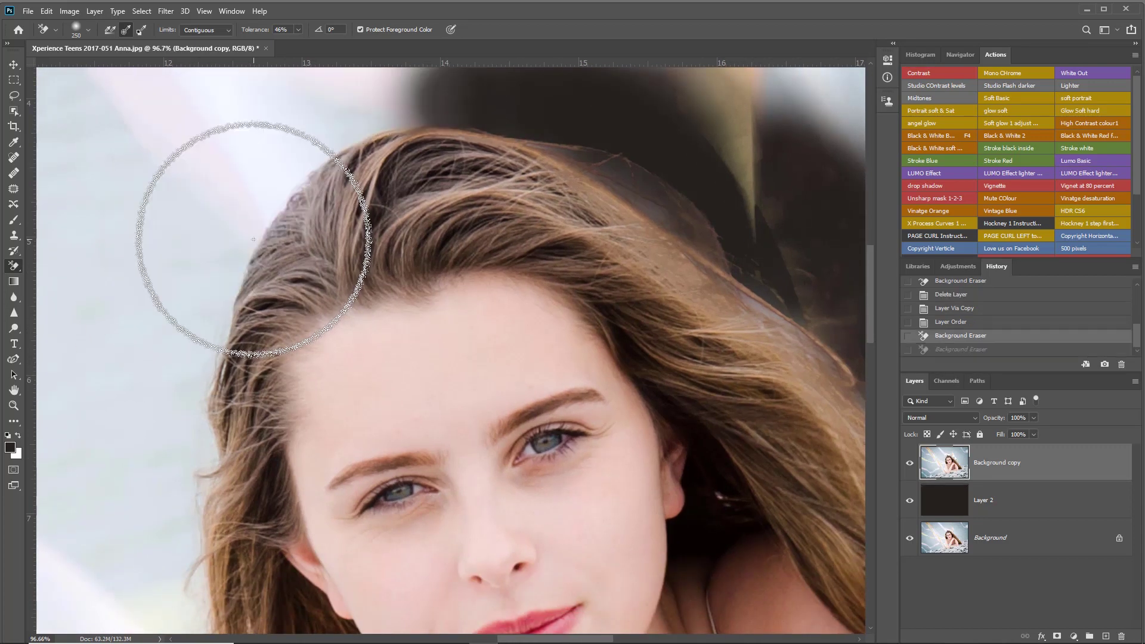
left_click_drag(306, 214, 310, 270)
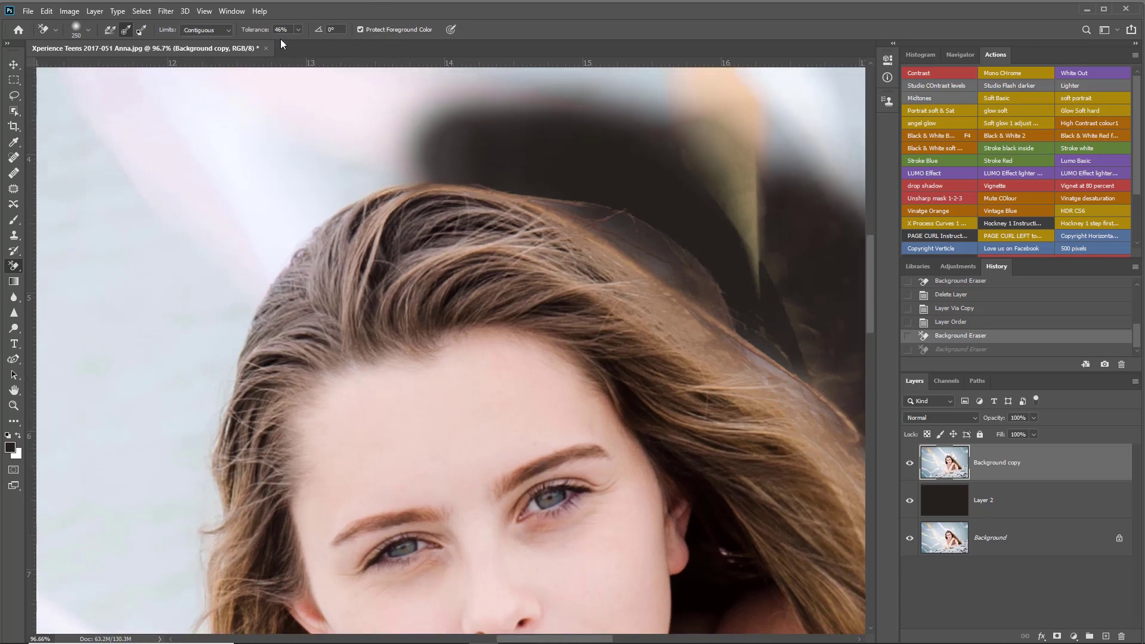
Step: With 20% tolerance and a 150 brush, erase backdrop above and beside her hair
left_click_drag(261, 32, 245, 32)
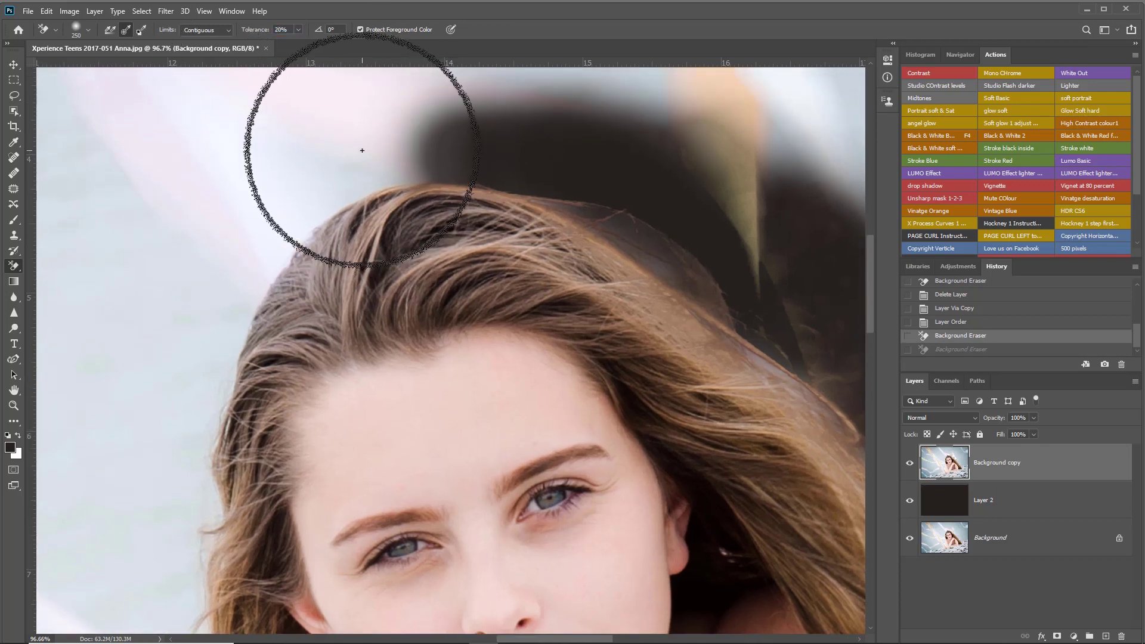
key("bracketleft")
key("bracketleft")
key("bracketleft")
mouse_move(360, 153)
left_mouse_down()
mouse_move(397, 147)
mouse_move(297, 181)
mouse_move(342, 163)
mouse_move(235, 326)
mouse_move(196, 467)
mouse_move(190, 416)
mouse_move(209, 334)
mouse_move(278, 228)
mouse_move(339, 176)
mouse_move(355, 182)
mouse_move(330, 204)
mouse_move(382, 174)
mouse_move(325, 179)
mouse_move(458, 152)
mouse_move(306, 154)
mouse_move(337, 136)
mouse_move(310, 150)
mouse_move(231, 260)
mouse_move(207, 353)
left_mouse_up()
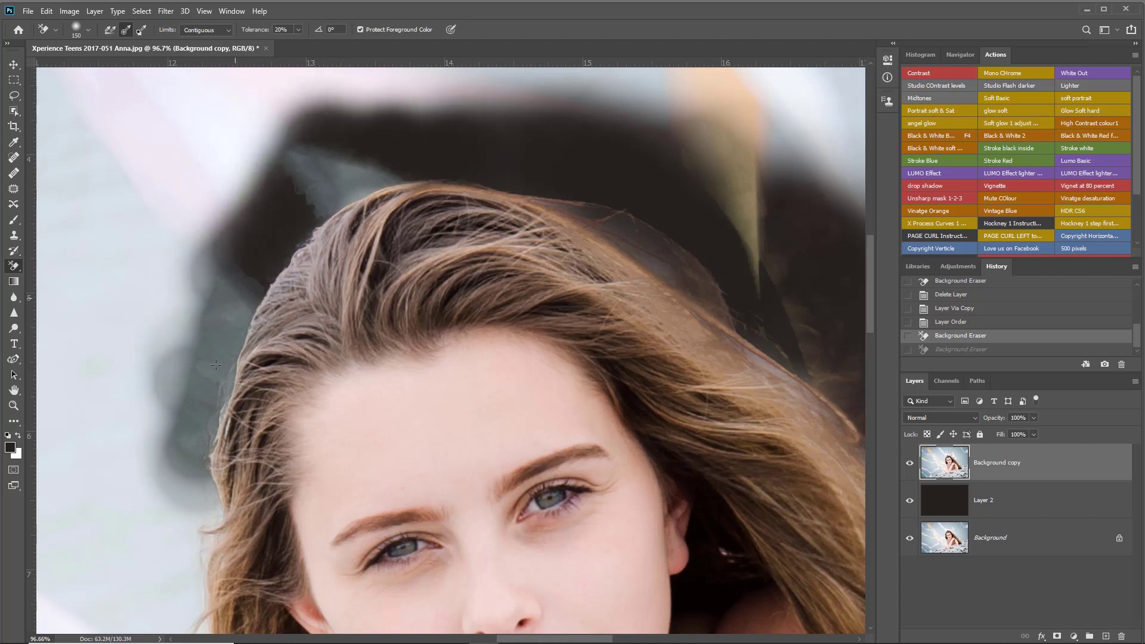
mouse_move(197, 478)
left_mouse_down()
mouse_move(193, 490)
mouse_move(191, 411)
mouse_move(269, 287)
left_mouse_up()
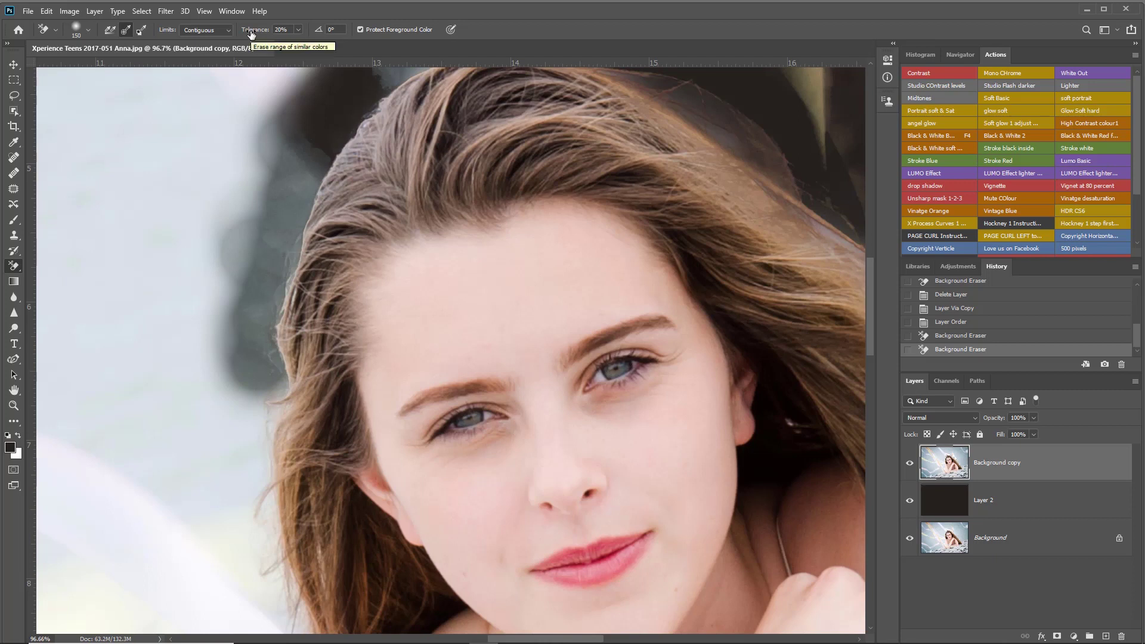
Step: Erase backdrop down the left side of her face using Continuous sampling, then switch Sampling to Once
left_click(110, 31)
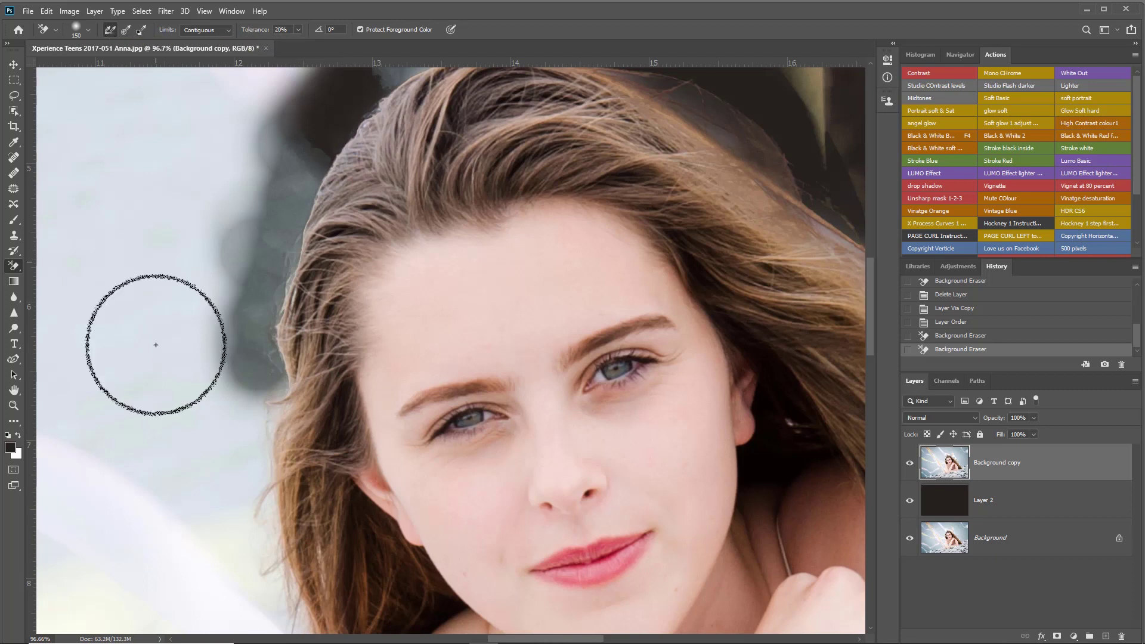
mouse_move(223, 409)
left_mouse_down()
mouse_move(232, 398)
mouse_move(242, 462)
mouse_move(266, 236)
mouse_move(296, 156)
left_mouse_up()
mouse_move(290, 197)
left_mouse_down()
mouse_move(254, 151)
mouse_move(181, 406)
mouse_move(188, 504)
mouse_move(212, 333)
mouse_move(219, 419)
mouse_move(237, 309)
mouse_move(226, 341)
mouse_move(224, 303)
mouse_move(222, 468)
mouse_move(236, 484)
mouse_move(241, 538)
mouse_move(212, 502)
mouse_move(209, 529)
mouse_move(226, 544)
mouse_move(232, 485)
mouse_move(253, 478)
mouse_move(253, 463)
mouse_move(266, 478)
mouse_move(272, 394)
left_mouse_up()
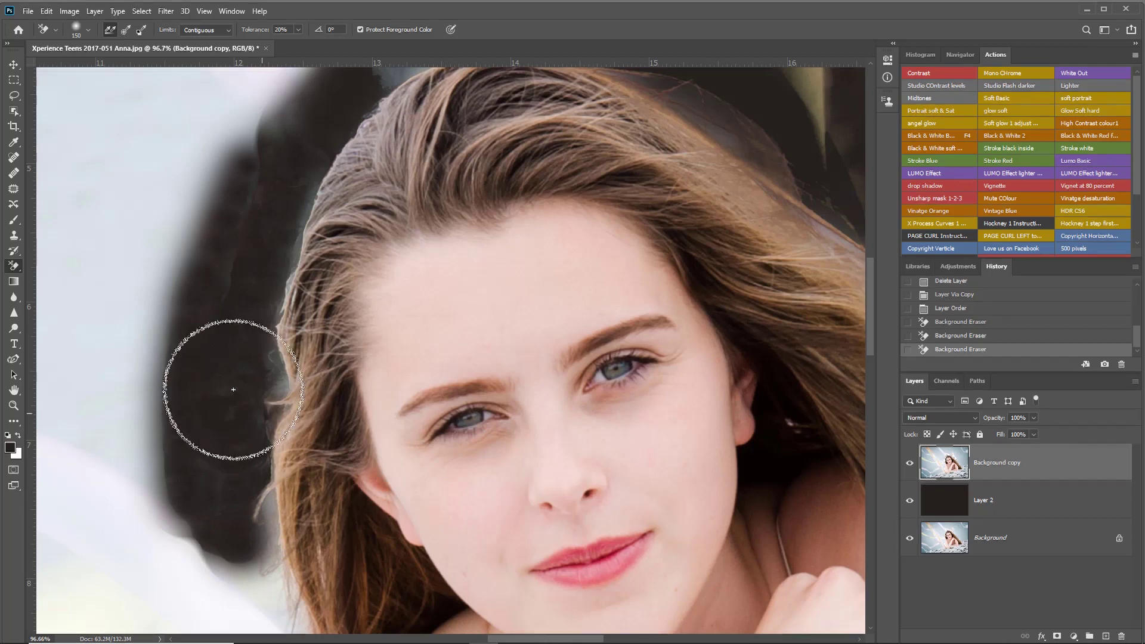
left_click(125, 31)
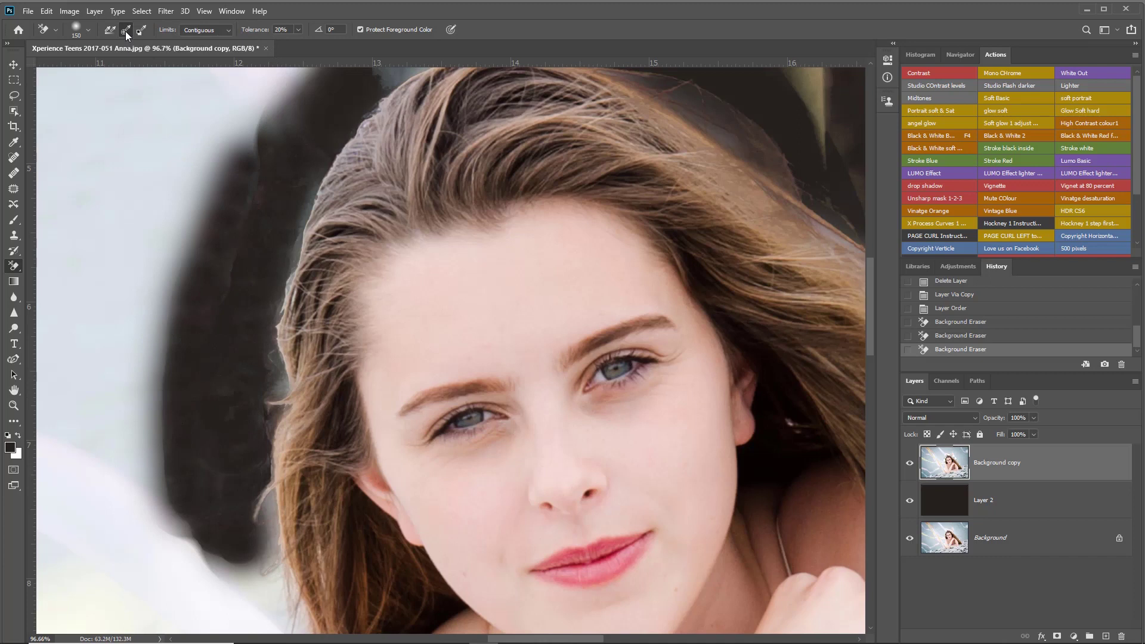
left_click(199, 30)
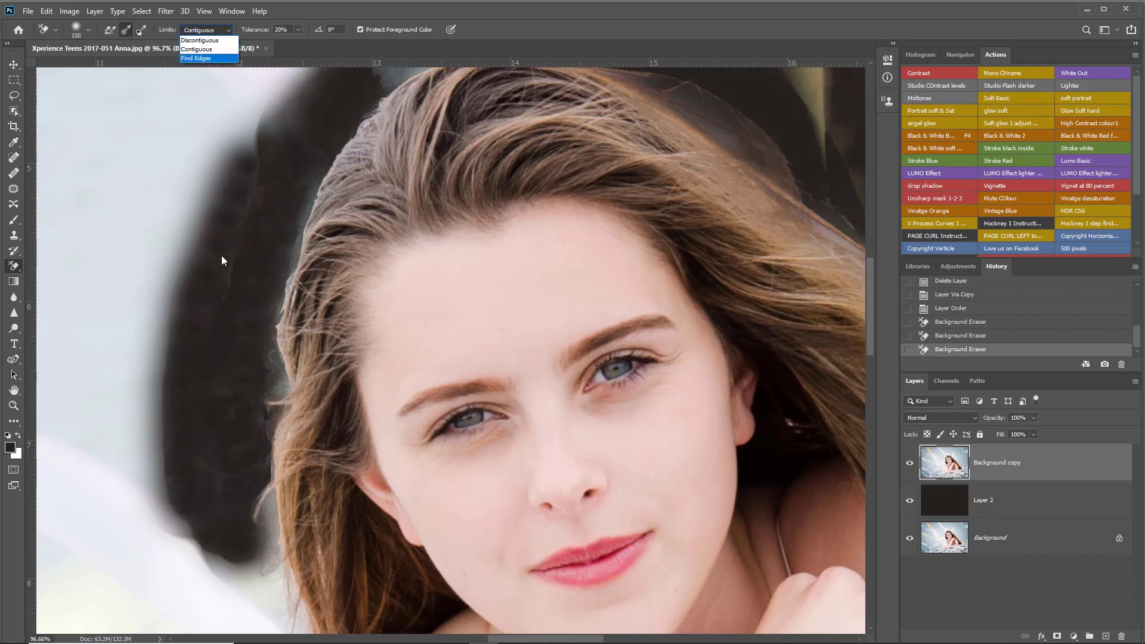
Step: Set eraser limits to Find Edges and hide Layer 2 and Background to show transparency
key("Return")
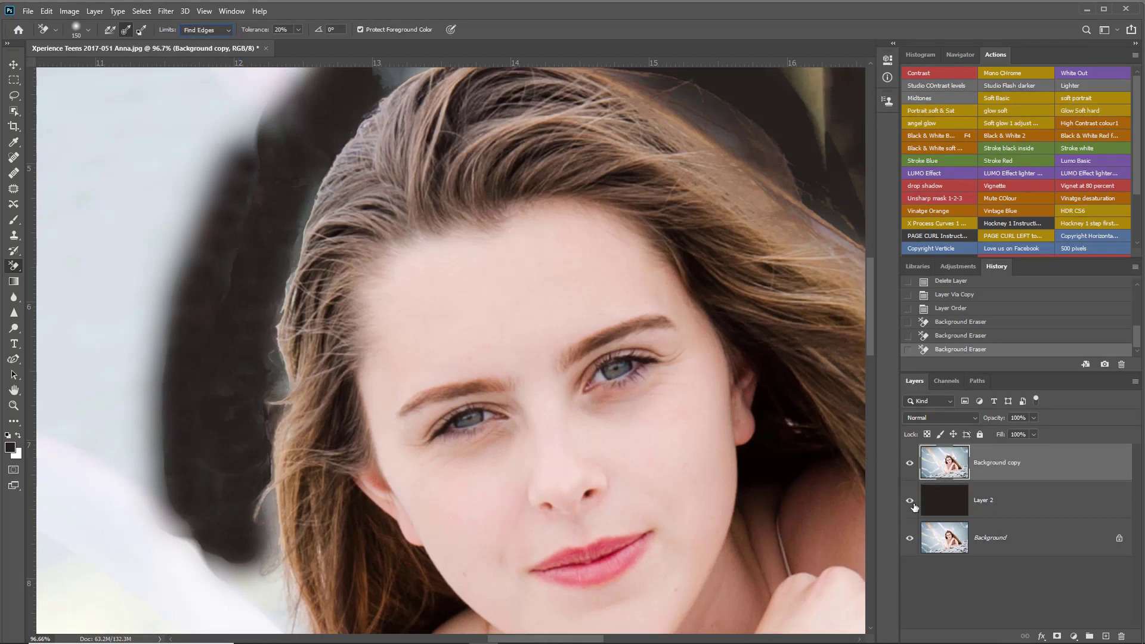
left_click(909, 501)
left_click(909, 538)
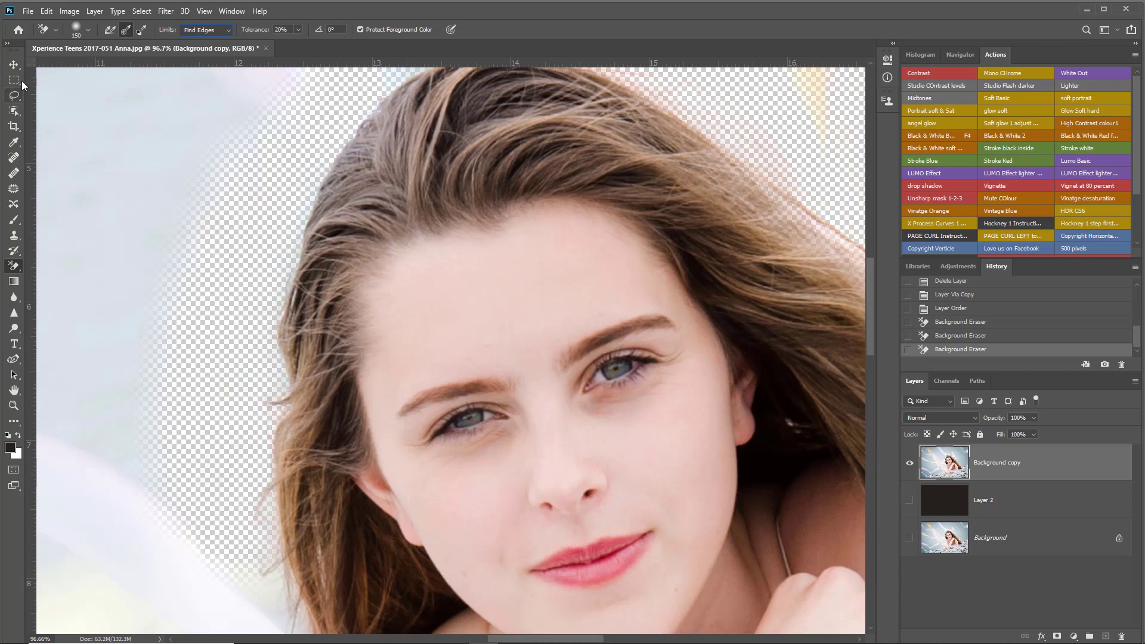
key("v")
scroll(468, 268, "down", 5)
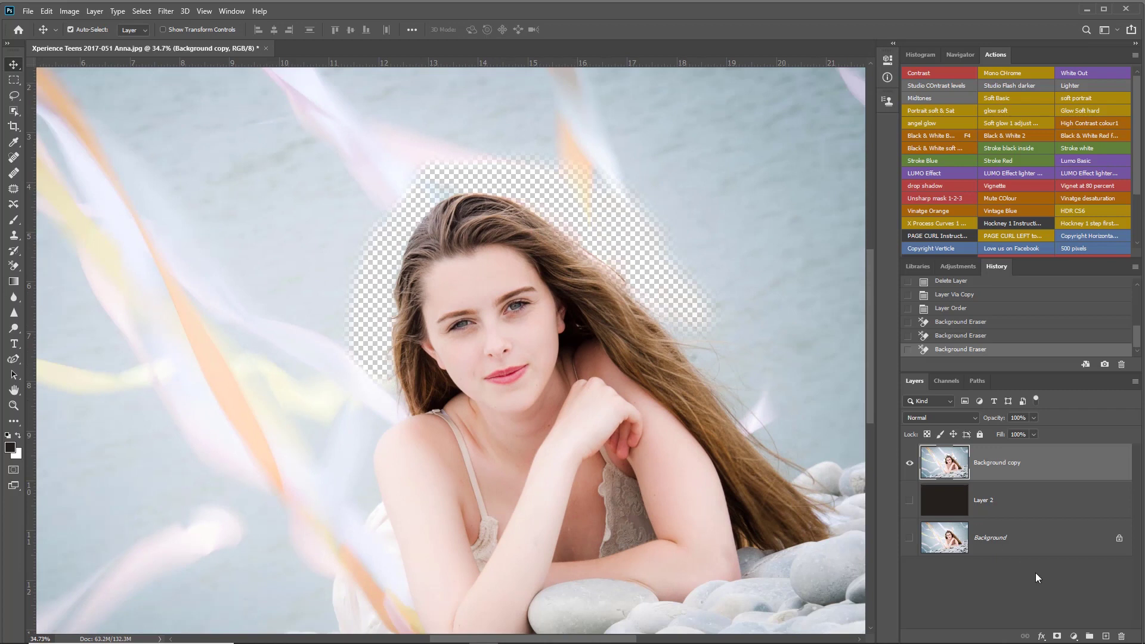
Step: Add a new Layer 3 filled with White and place it beneath Background copy
left_click(1104, 636)
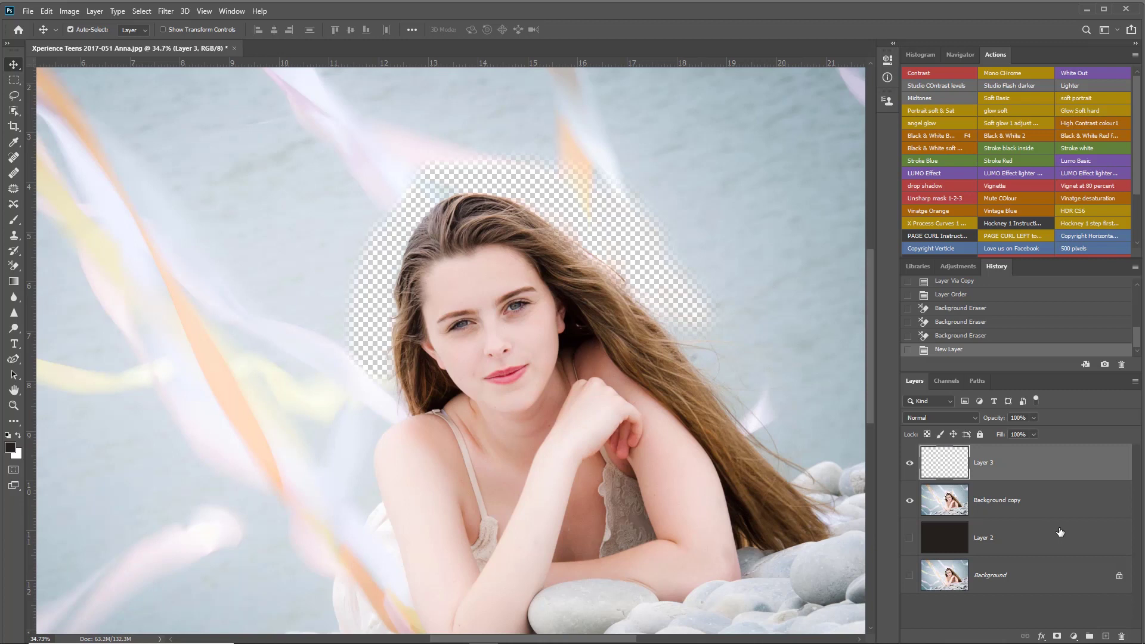
key("shift+F5")
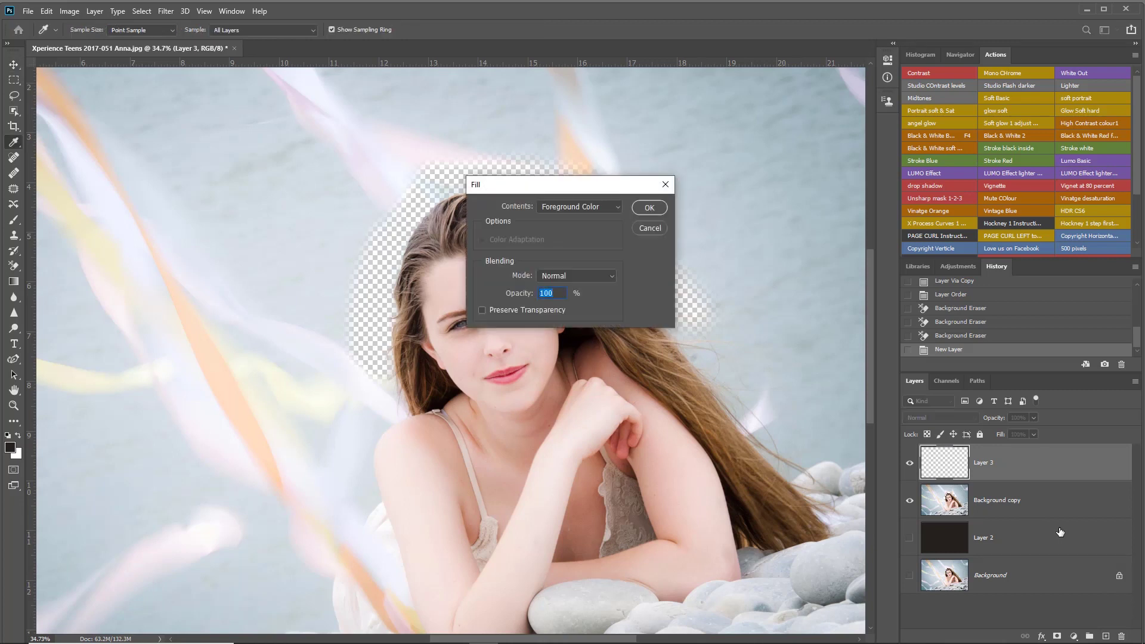
left_click(580, 204)
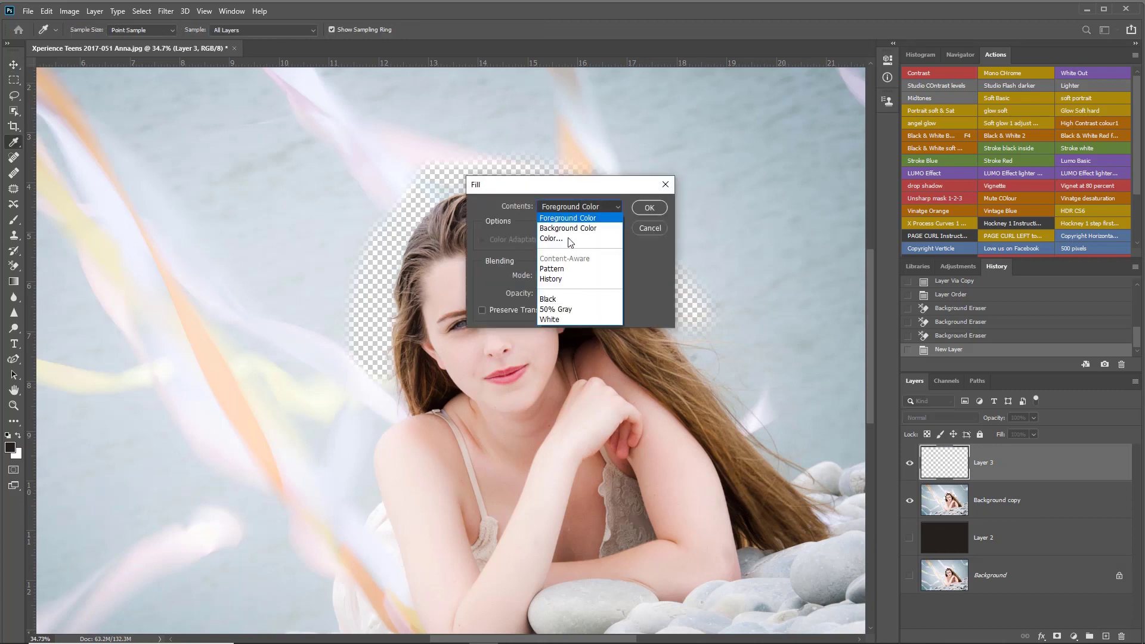
left_click(570, 321)
left_click(646, 206)
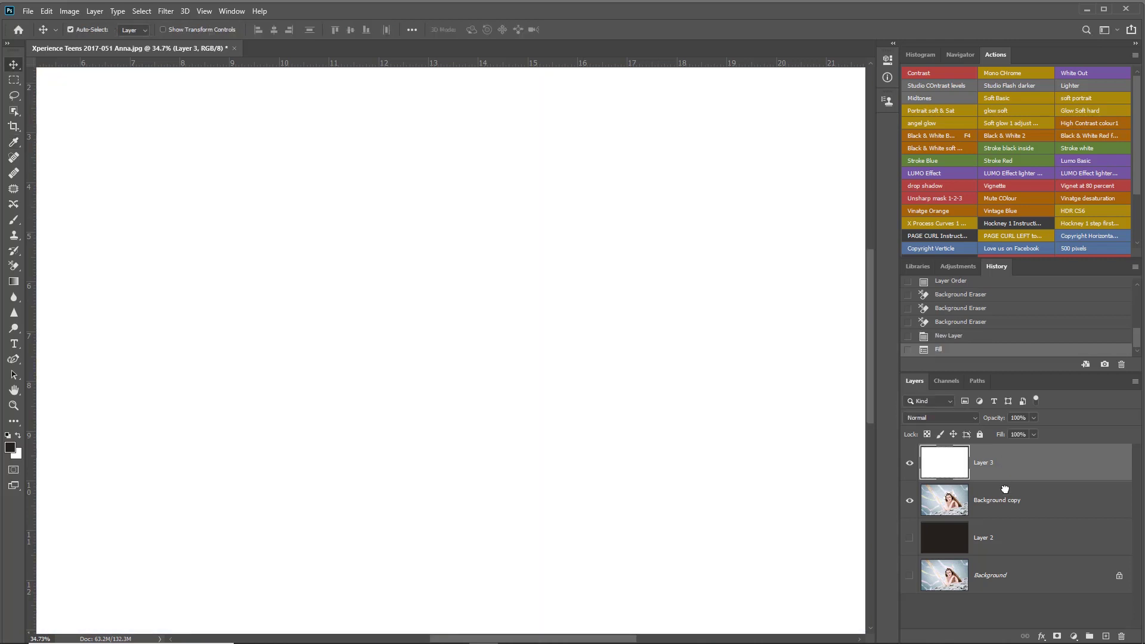
left_click_drag(1006, 497, 1000, 515)
Step: Zoom and pan to bring the girl's face, hair and shoulder into close view
scroll(542, 239, "up", 5)
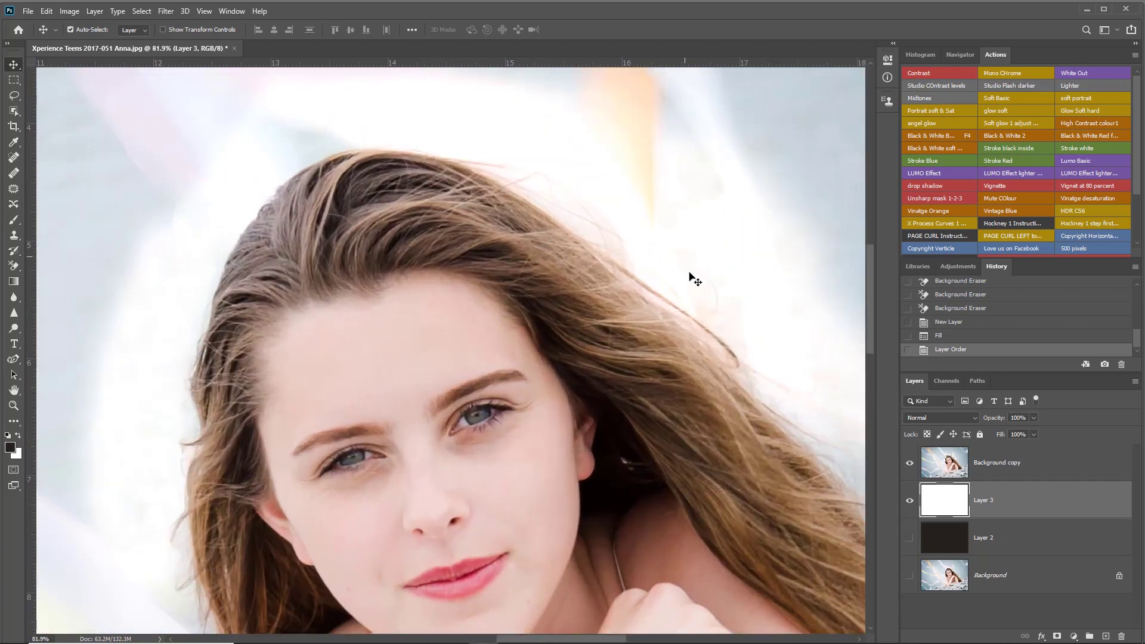
scroll(749, 356, "up", 3)
left_click_drag(748, 363, 573, 341)
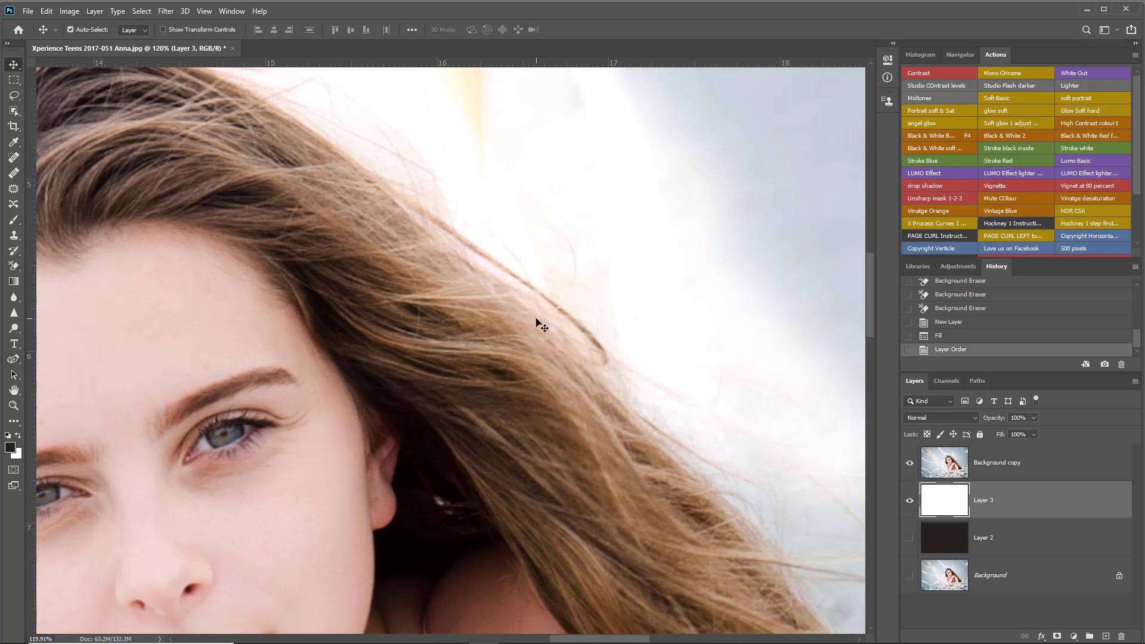
scroll(535, 322, "down", 5)
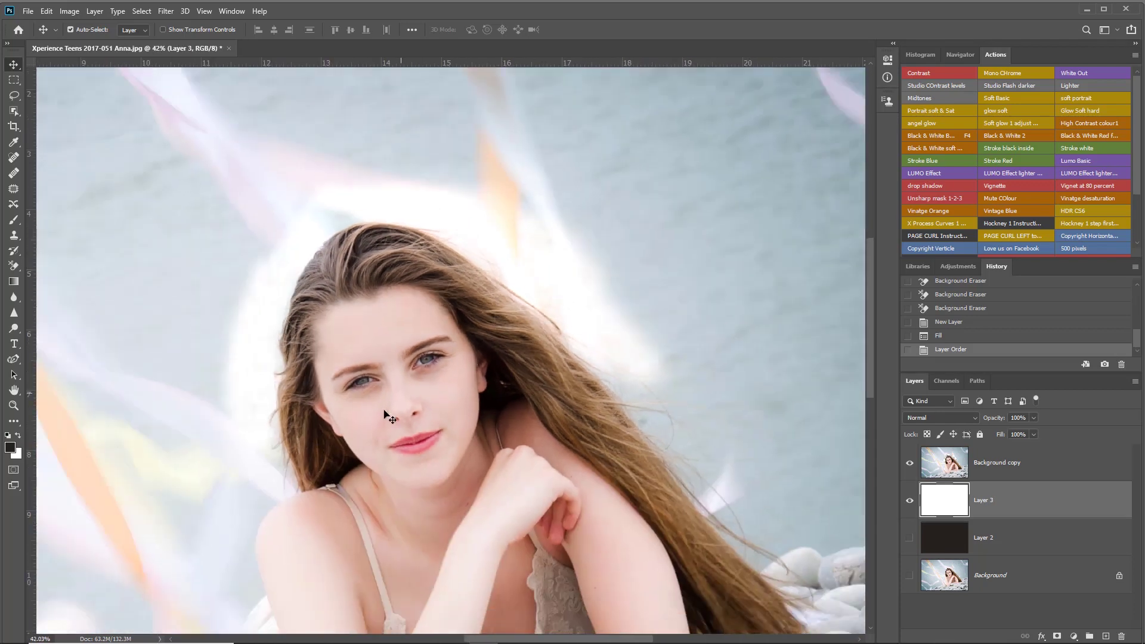
left_click_drag(383, 409, 464, 239)
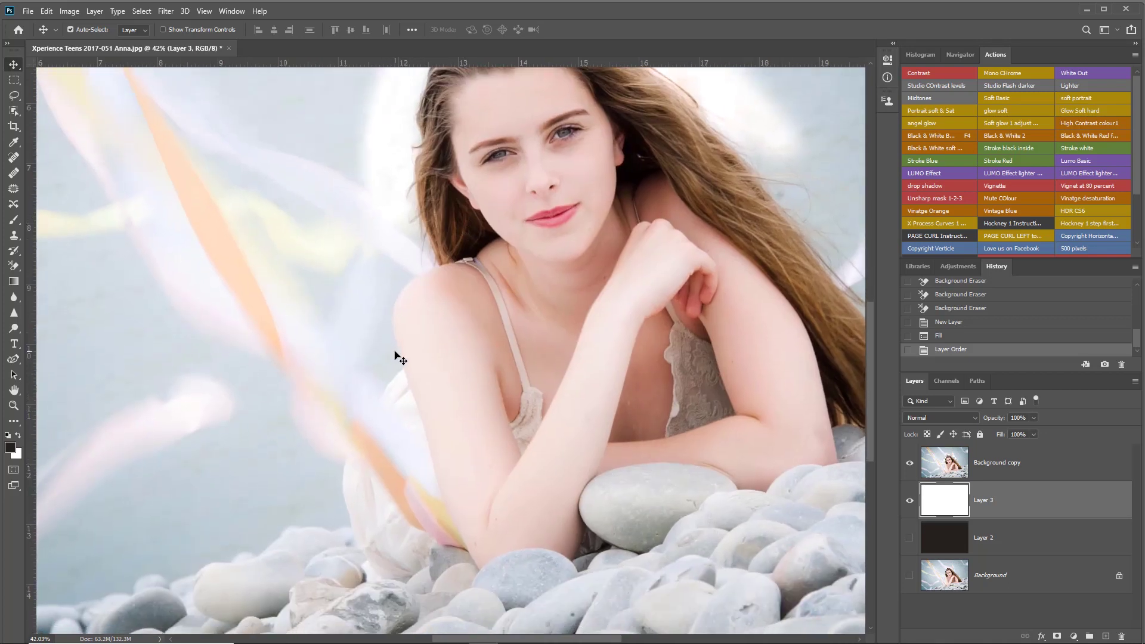
scroll(400, 358, "up", 3)
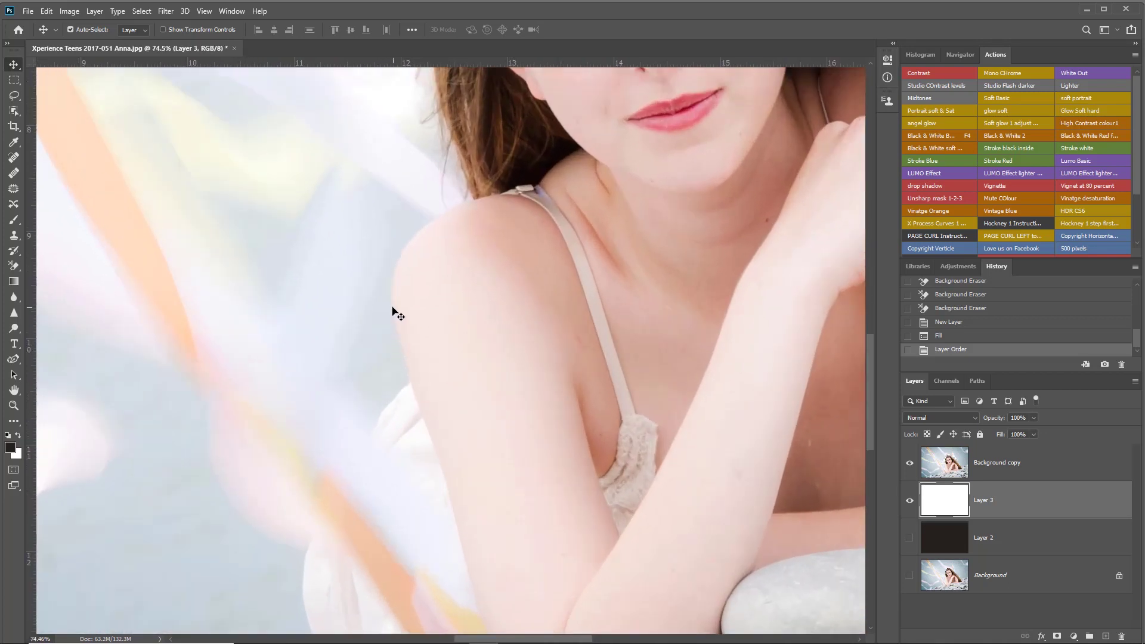
Step: Select the Background Eraser with Find Edges limits and 11% tolerance
left_click(16, 266)
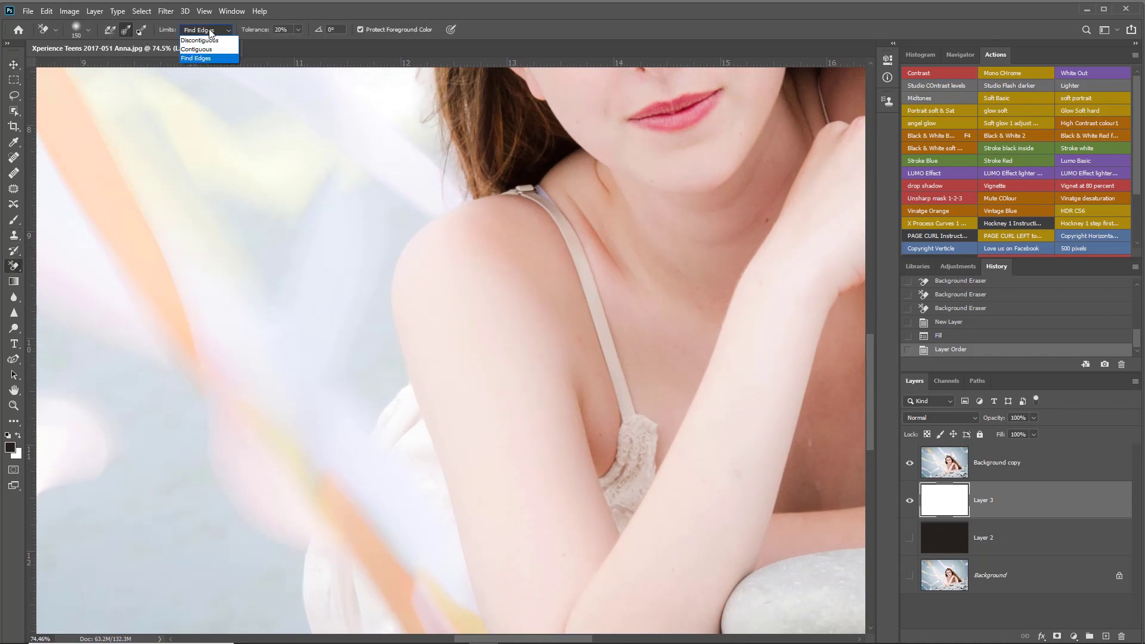
left_click(426, 44)
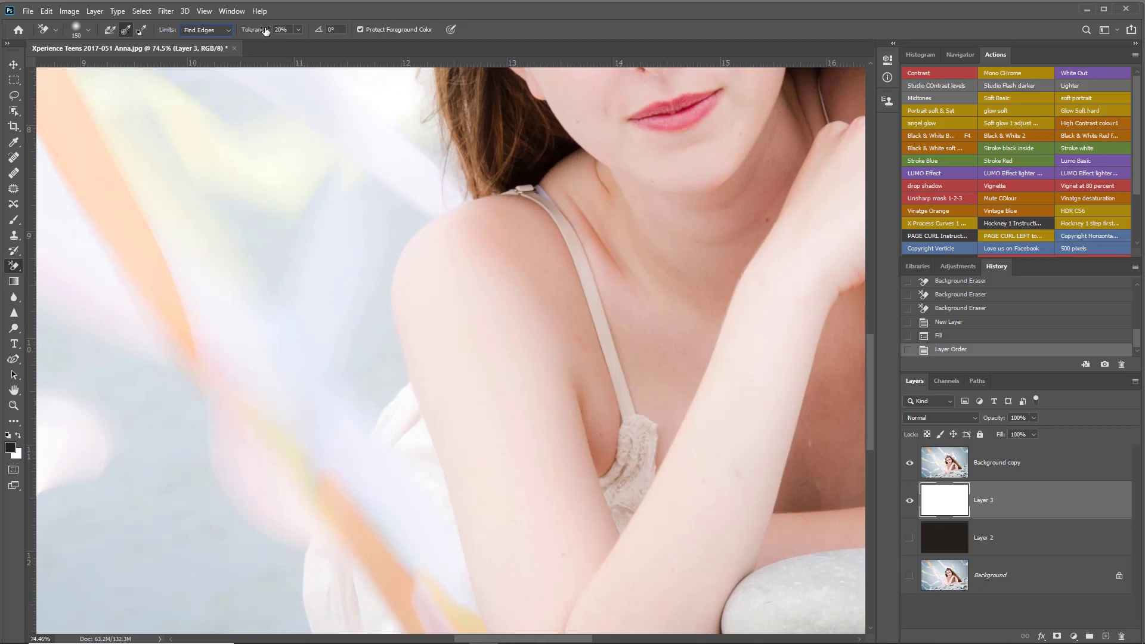
key("shift+Tab")
key("shift+Tab")
Step: Undo a stray stroke, target Background copy, and erase the backdrop beside and below the shoulder
left_click(526, 302)
key("ctrl+z")
left_click(940, 468)
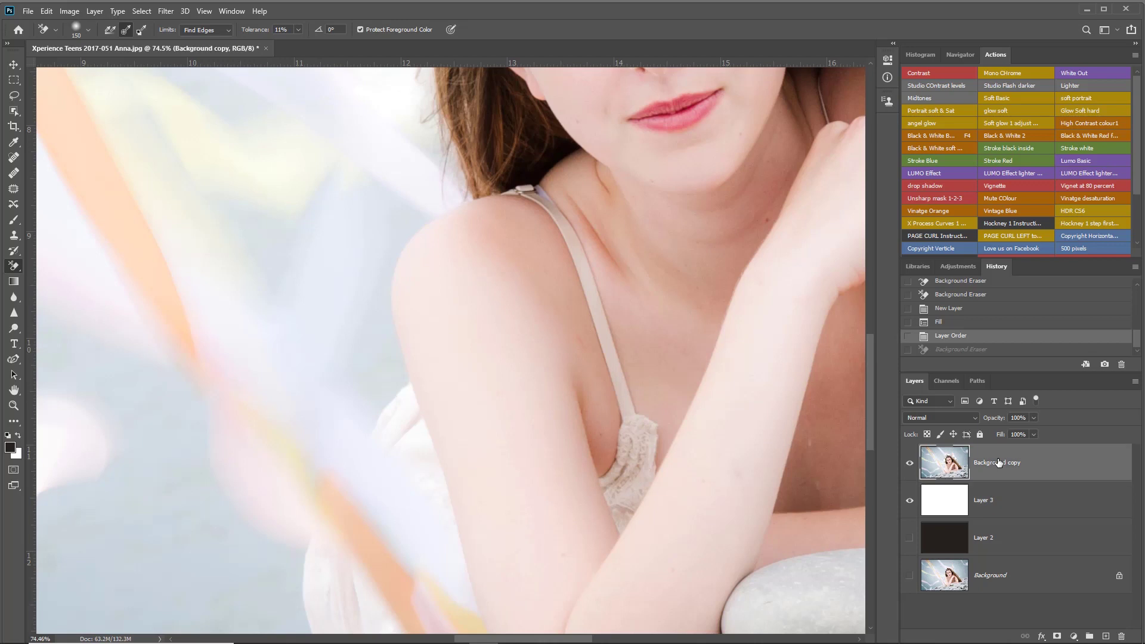
mouse_move(355, 299)
left_mouse_down()
mouse_move(366, 257)
mouse_move(403, 214)
left_mouse_up()
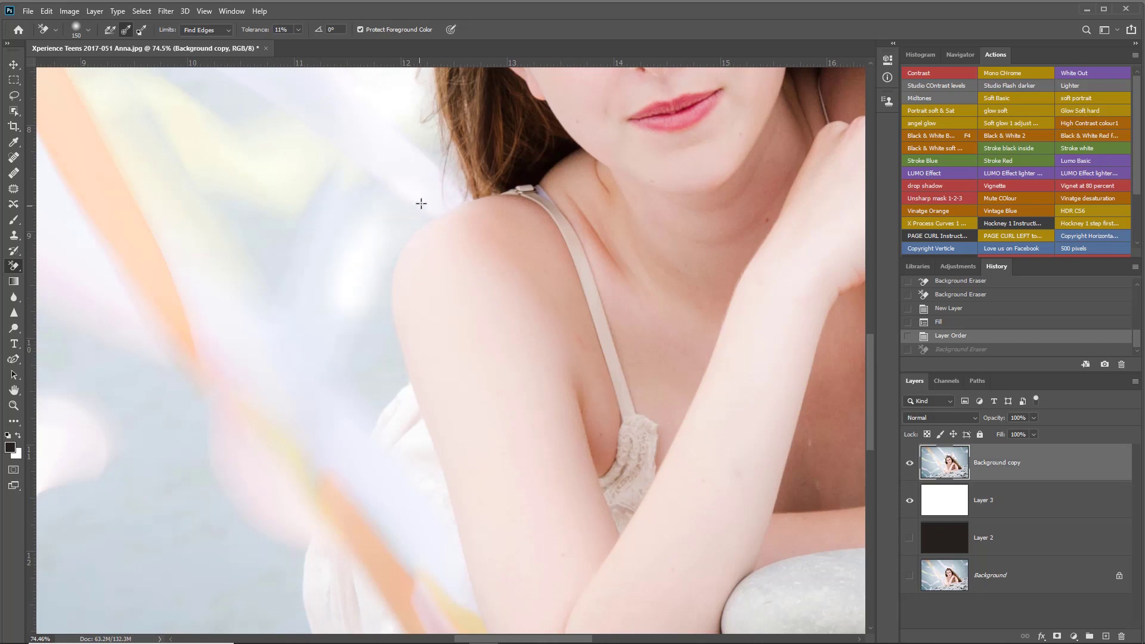
left_click_drag(365, 280, 377, 348)
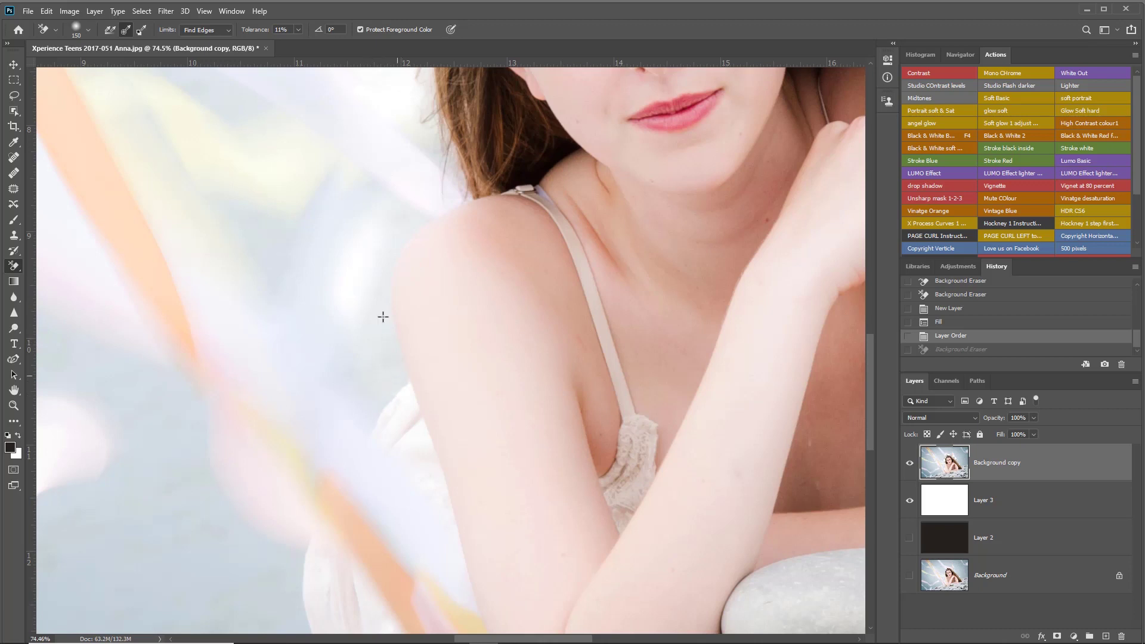
Step: Hide Layer 3, show Layer 2, and erase backdrop around the shoulder and along the stones' upper edge
left_click(909, 502)
left_click(909, 537)
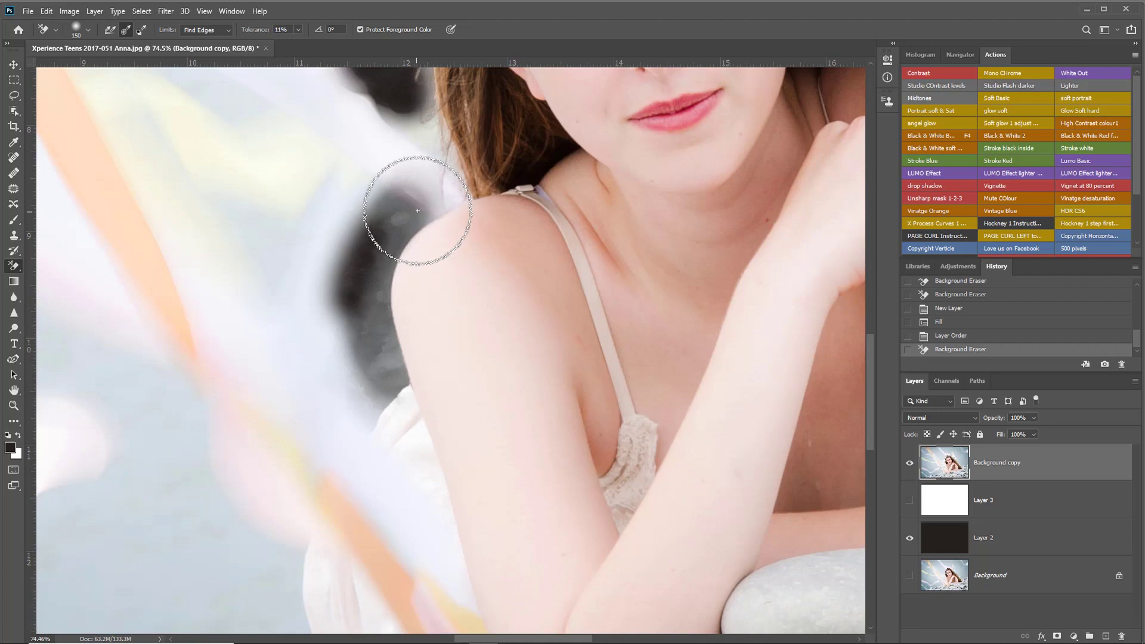
left_click_drag(411, 212, 444, 190)
left_click_drag(385, 338, 358, 418)
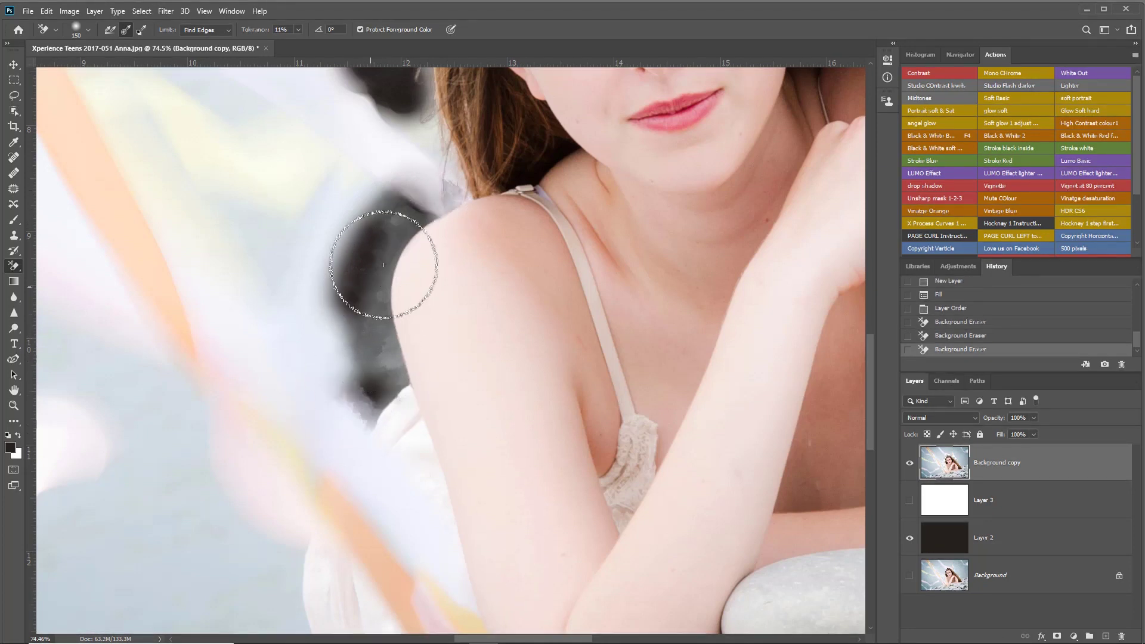
left_click_drag(553, 311, 225, 315)
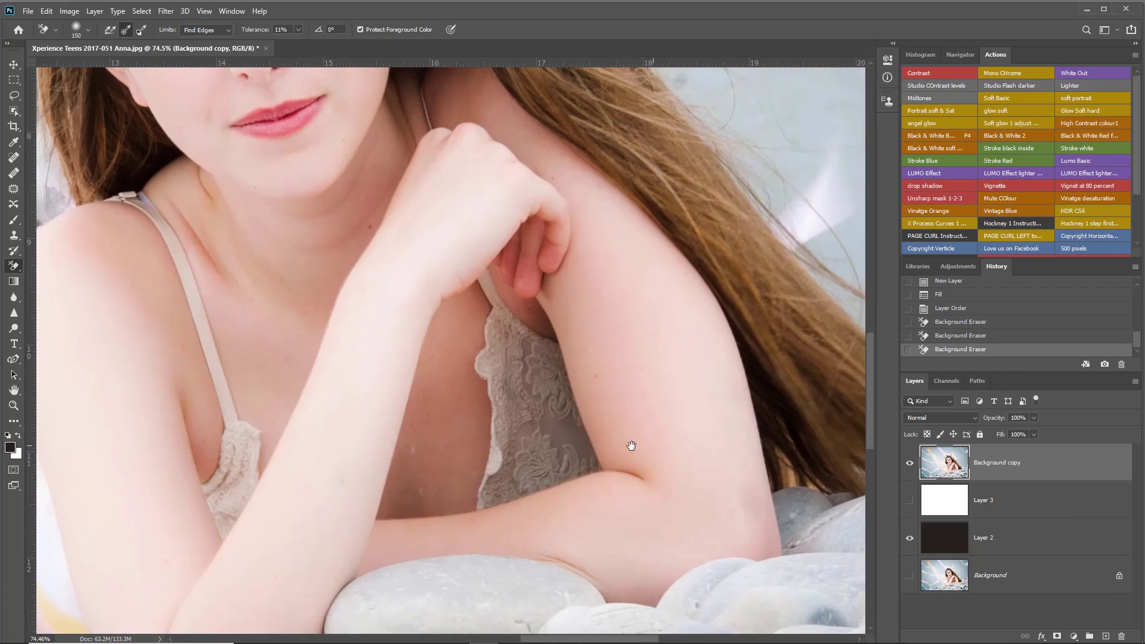
left_click_drag(529, 444, 274, 434)
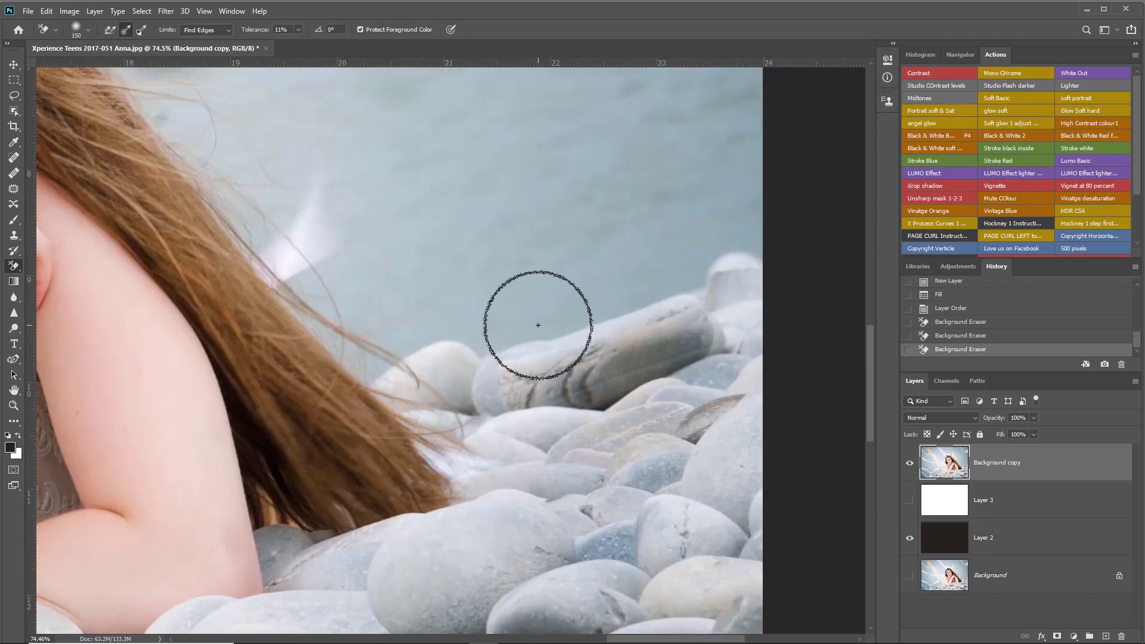
mouse_move(537, 324)
left_mouse_down()
mouse_move(703, 271)
mouse_move(475, 317)
mouse_move(503, 332)
mouse_move(456, 318)
left_mouse_up()
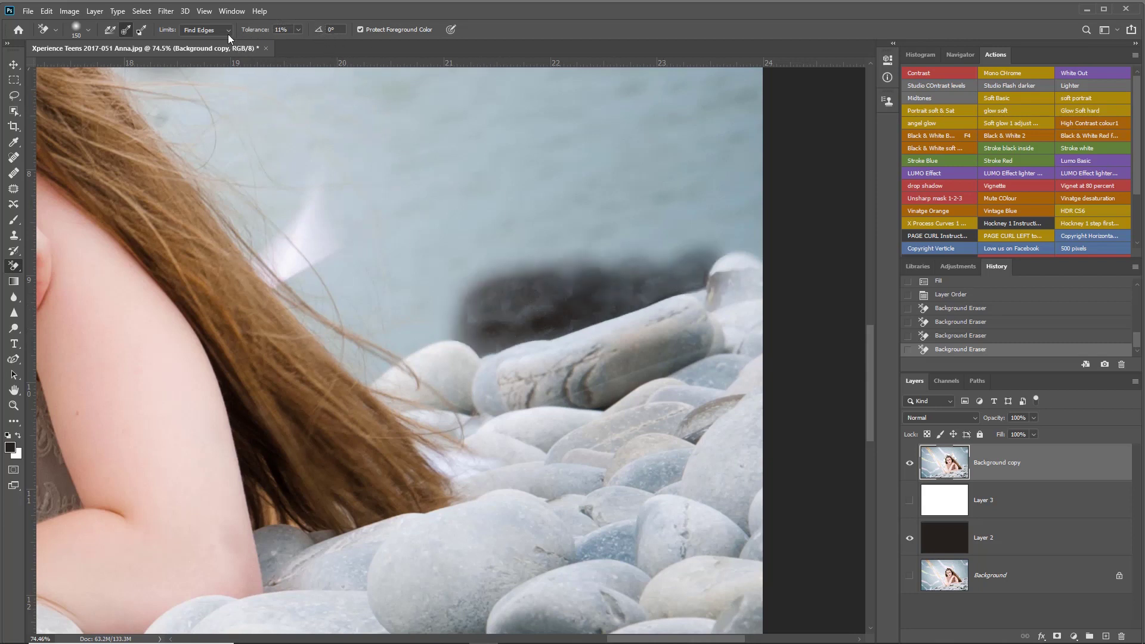
Step: At 38% tolerance, erase backdrop near the right edge and above the pebbles, then show Layer 3
left_click_drag(267, 36, 268, 36)
mouse_move(751, 214)
left_mouse_down()
mouse_move(711, 234)
mouse_move(776, 237)
mouse_move(757, 241)
mouse_move(767, 250)
mouse_move(715, 236)
mouse_move(669, 264)
mouse_move(568, 294)
mouse_move(410, 326)
left_mouse_up()
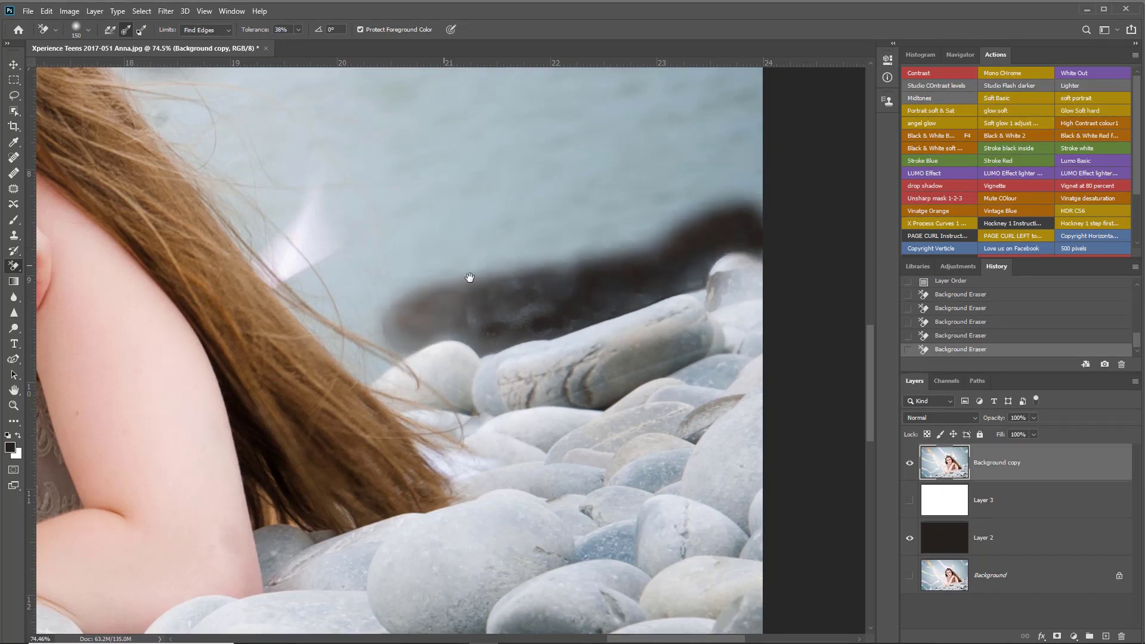
left_click_drag(486, 286, 654, 309)
scroll(446, 230, "down", 2)
left_click_drag(493, 235, 705, 320)
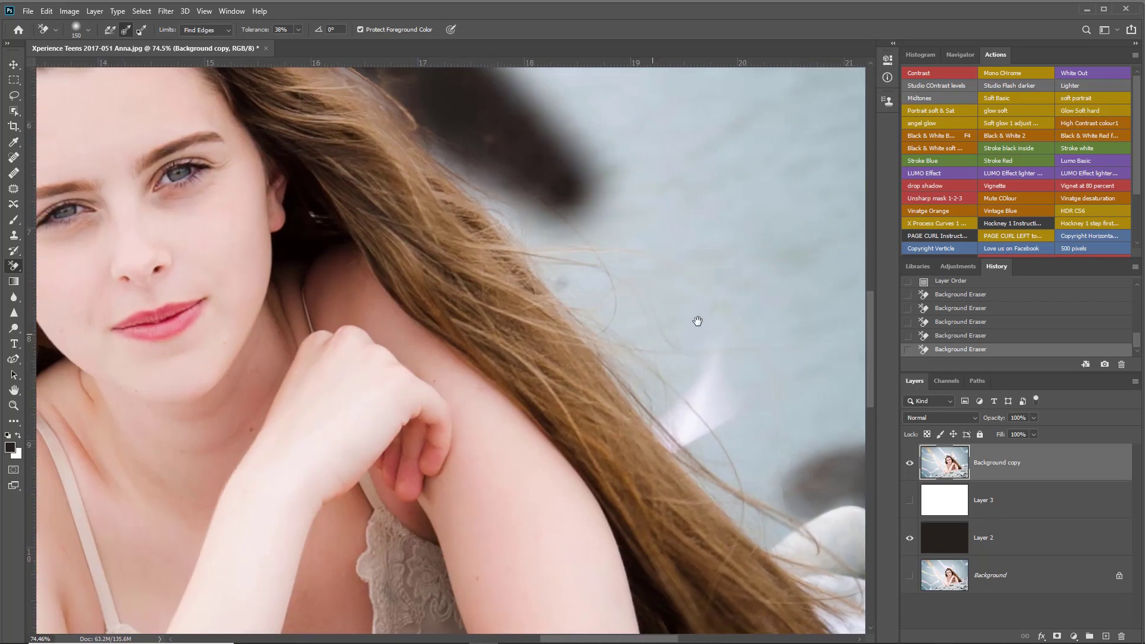
scroll(507, 330, "down", 2)
scroll(507, 330, "down", 3)
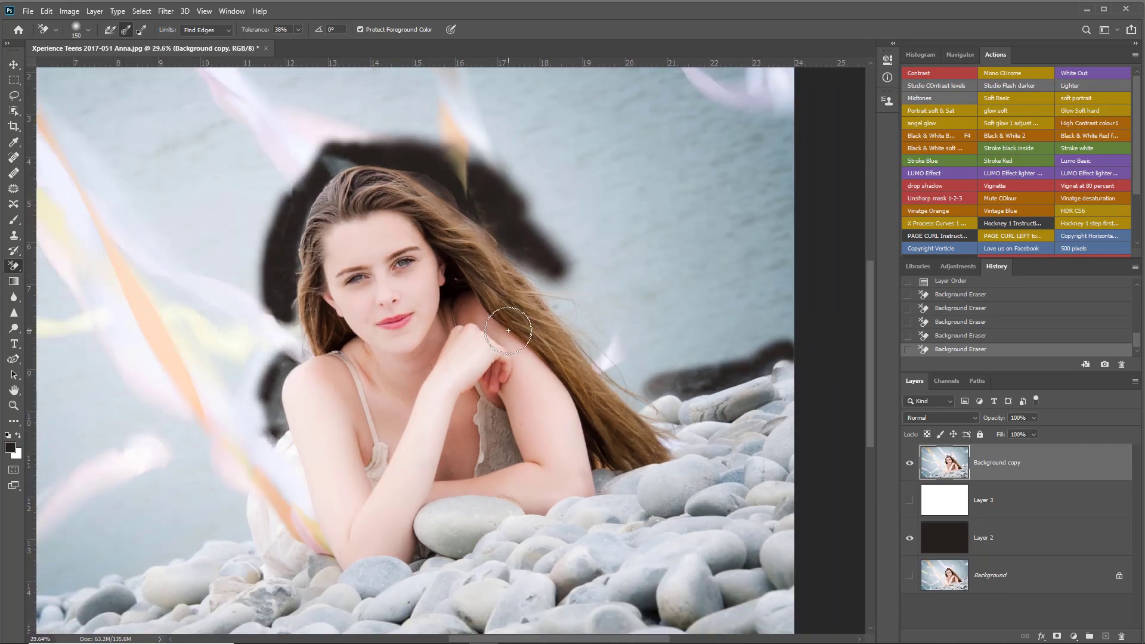
left_click(911, 500)
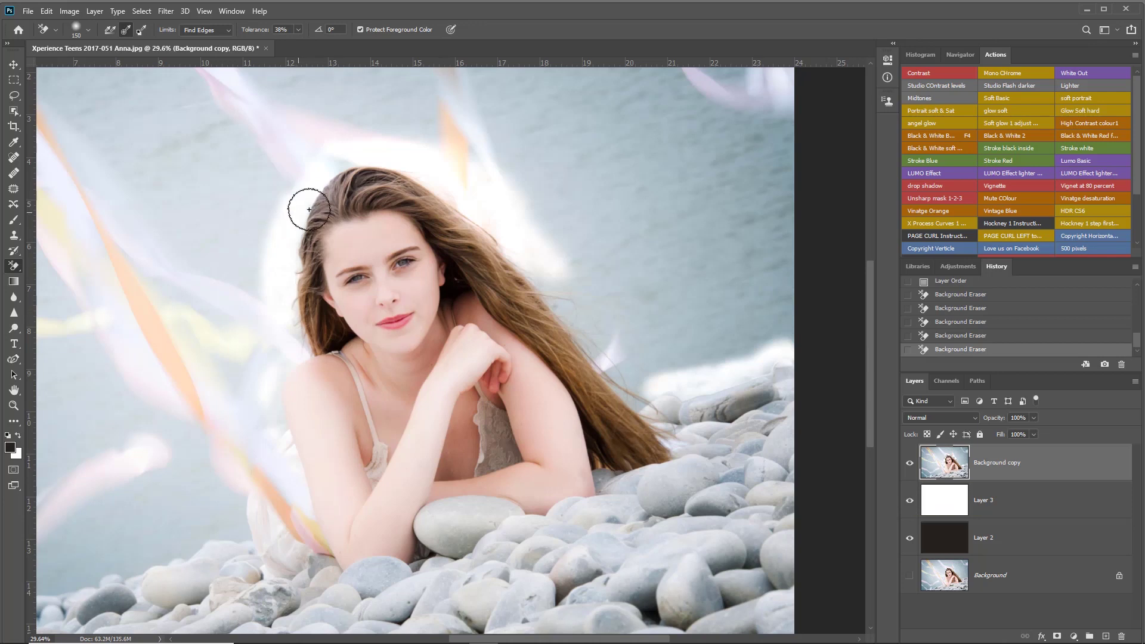
Step: Zoom out to 16.9% to review the whole cutout, then zoom in to 51.6% on her hair
scroll(466, 316, "down", 3)
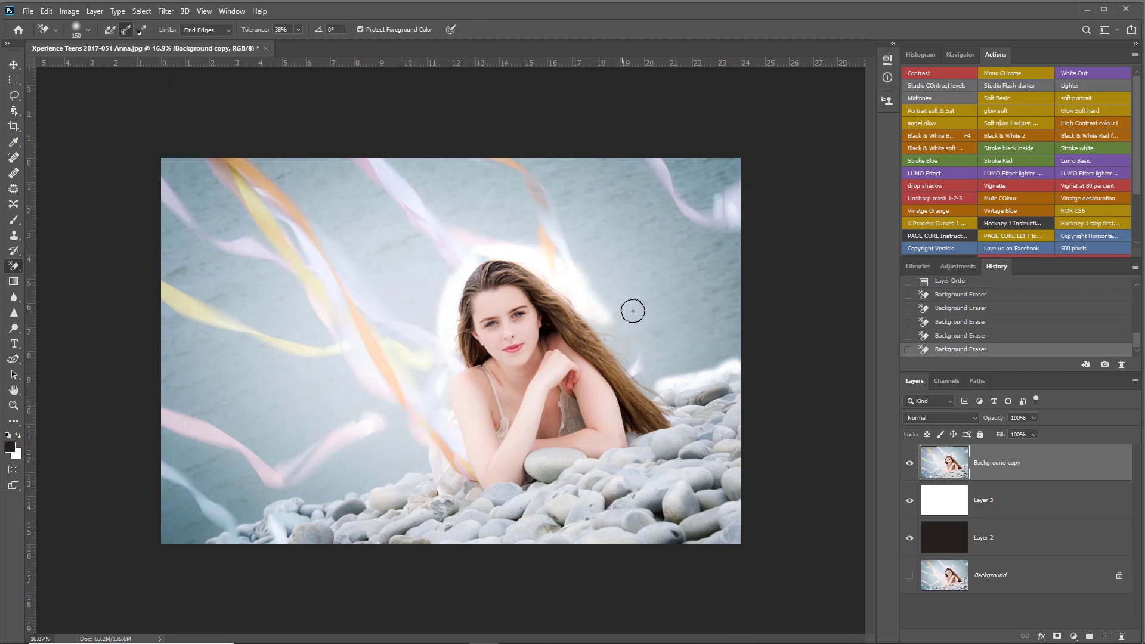
scroll(631, 309, "up", 5)
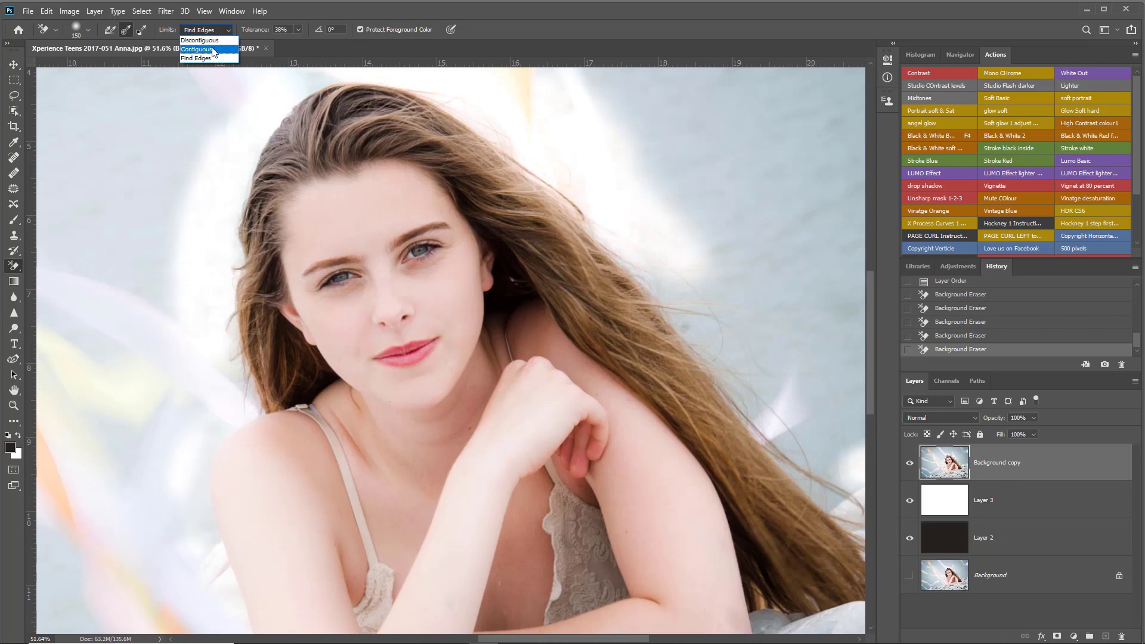
Step: Switch to Contiguous limits with Once sampling and erase backdrop along her hair and the orange streak above it
left_click(213, 50)
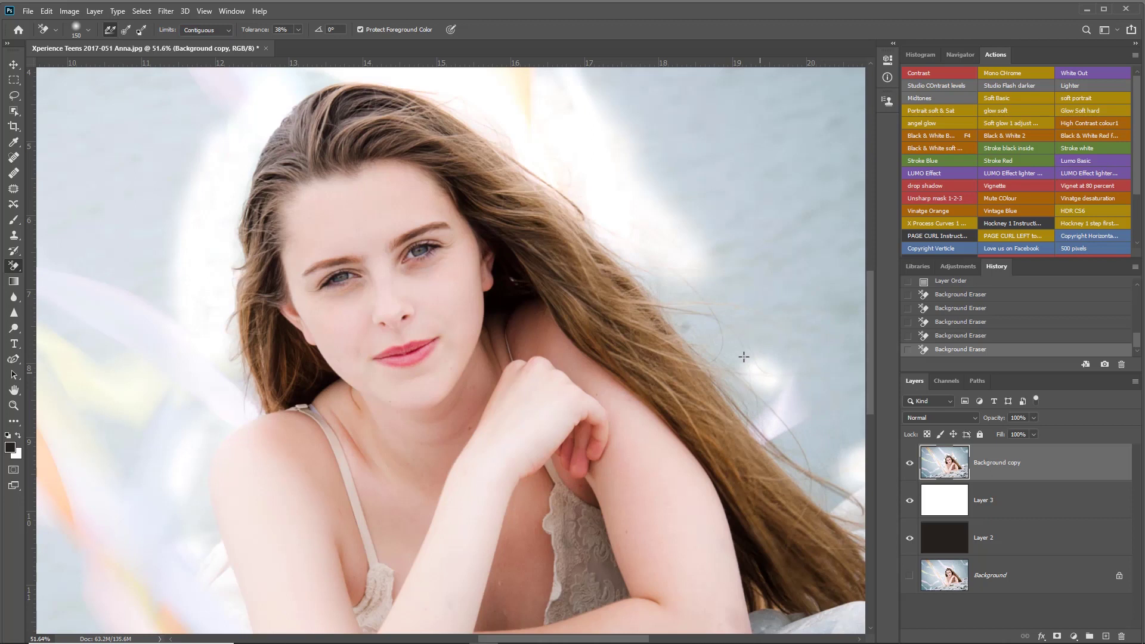
mouse_move(741, 355)
left_mouse_down()
mouse_move(687, 284)
mouse_move(712, 292)
mouse_move(715, 320)
mouse_move(763, 326)
mouse_move(790, 386)
mouse_move(832, 430)
mouse_move(797, 411)
left_mouse_up()
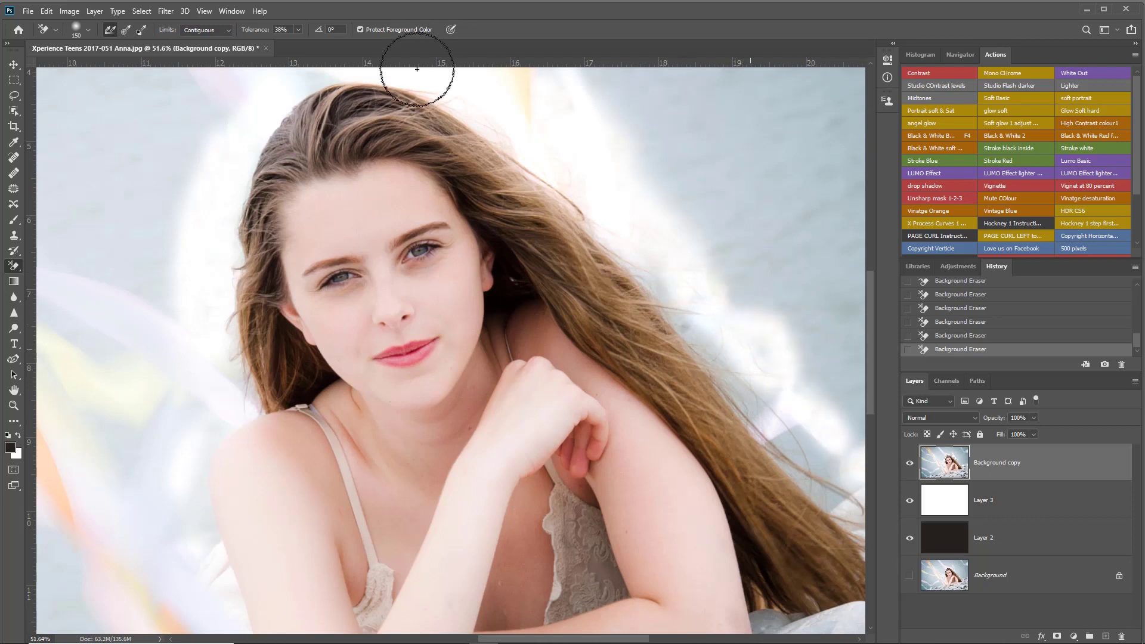
left_click(125, 30)
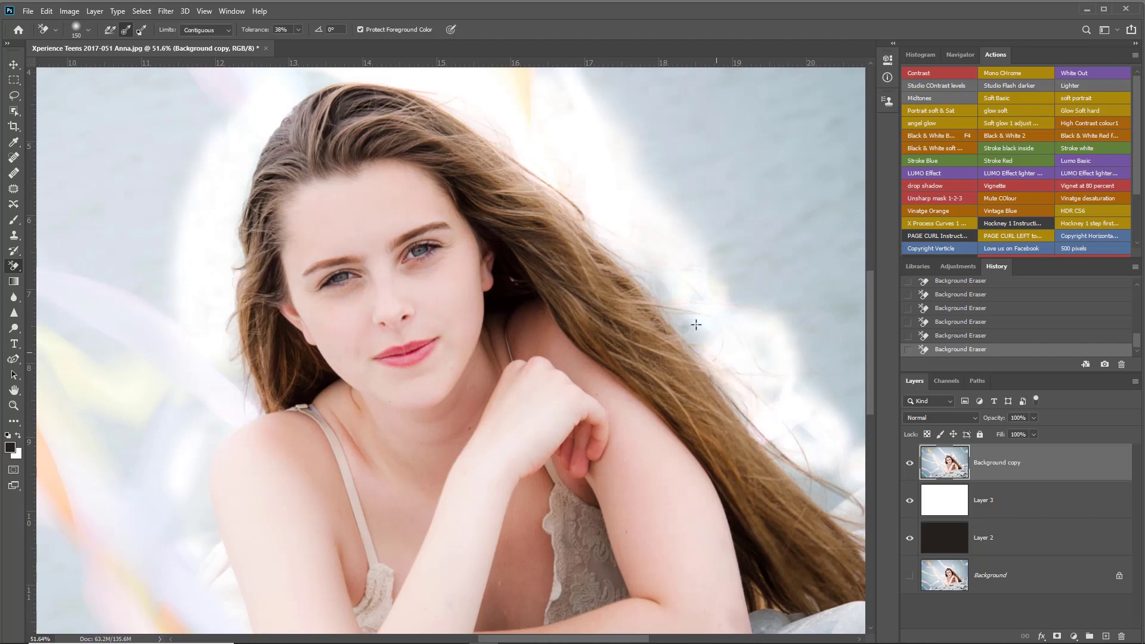
mouse_move(692, 322)
left_mouse_down()
mouse_move(641, 277)
mouse_move(838, 477)
mouse_move(846, 501)
mouse_move(798, 460)
mouse_move(810, 481)
left_mouse_up()
mouse_move(745, 434)
left_mouse_down()
mouse_move(816, 484)
mouse_move(718, 326)
left_mouse_up()
left_click_drag(682, 255, 738, 347)
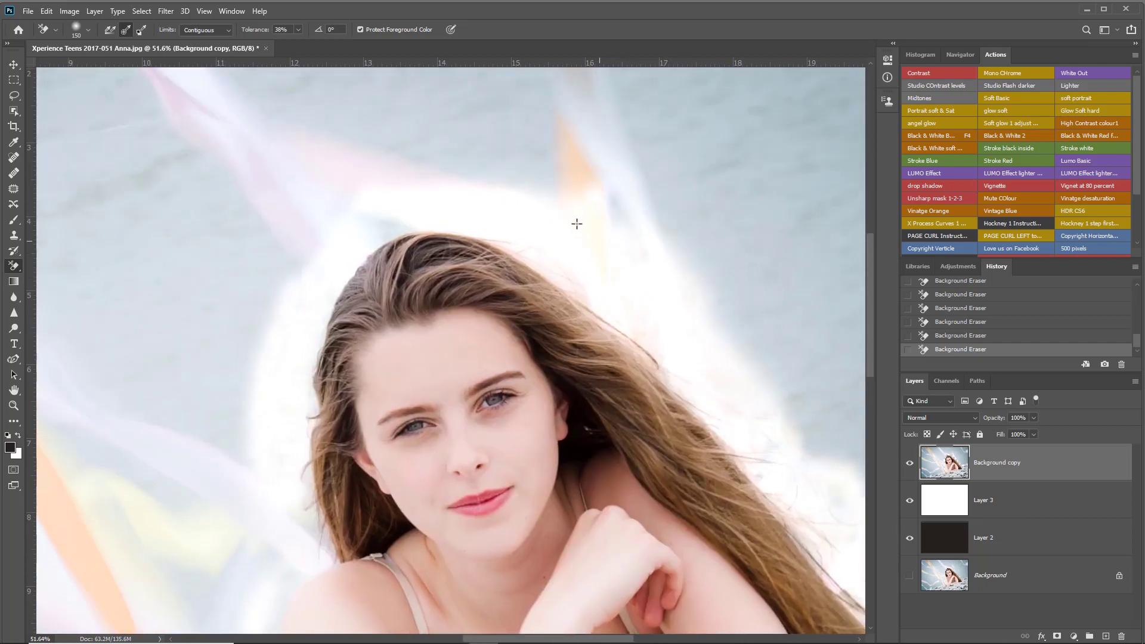
left_click_drag(578, 226, 562, 199)
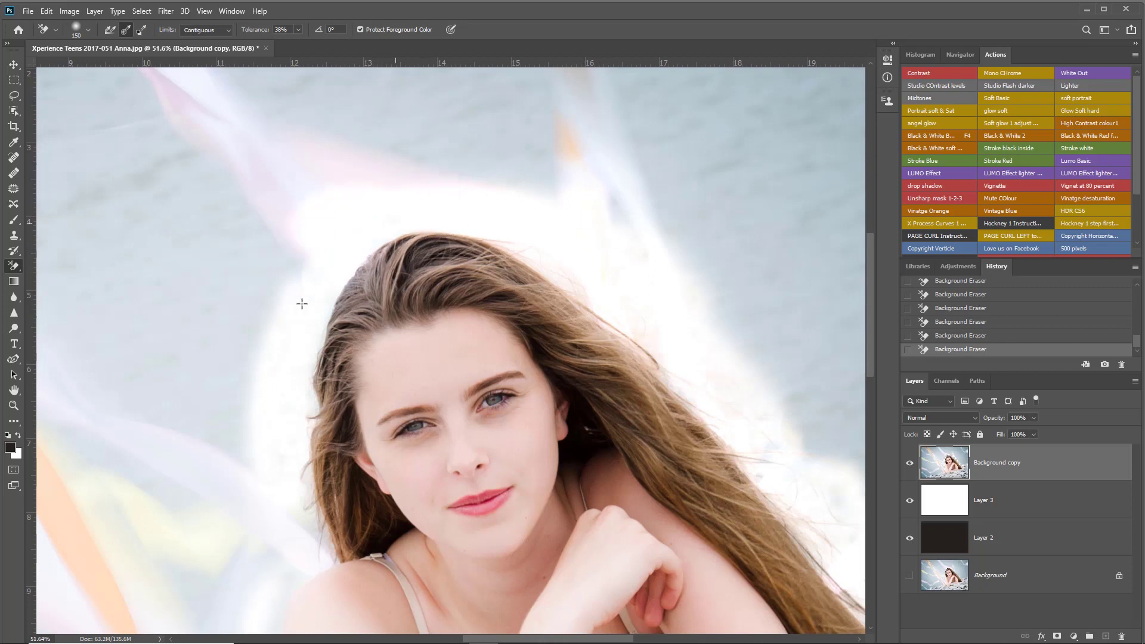
Step: Undo the last stroke and erase again beside her left shoulder
left_click_drag(299, 544, 297, 305)
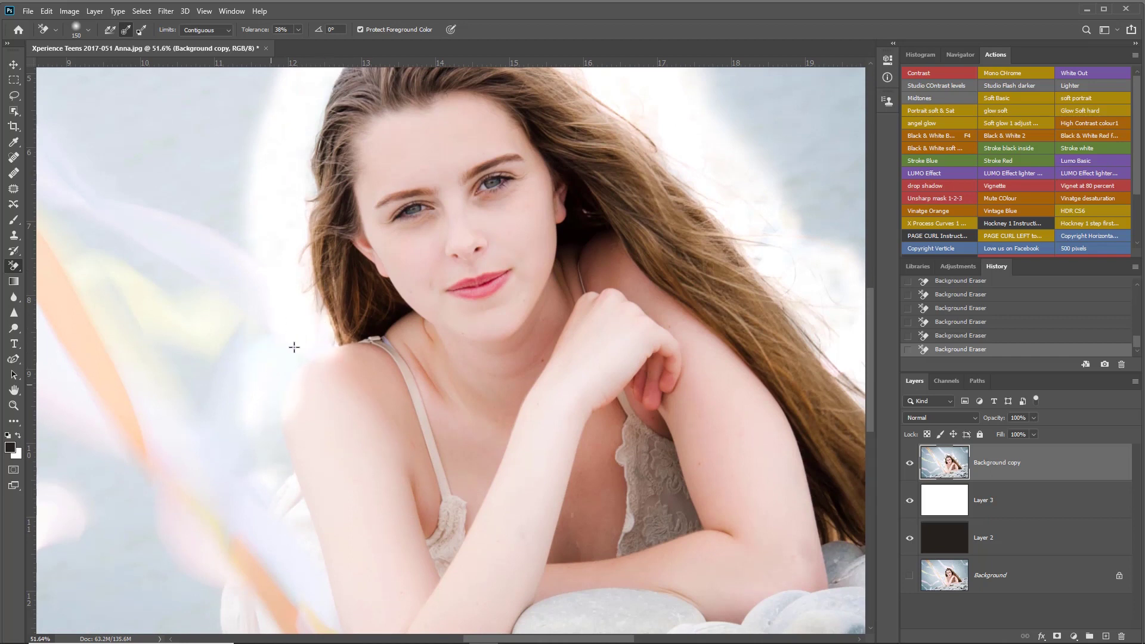
key("ctrl+z")
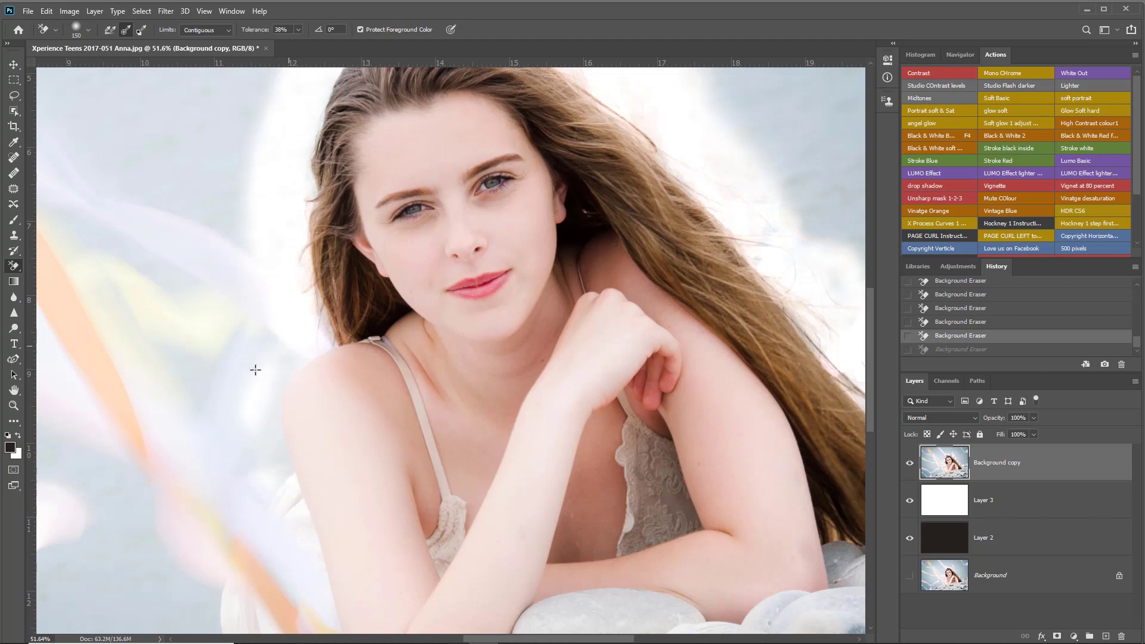
left_click(286, 358)
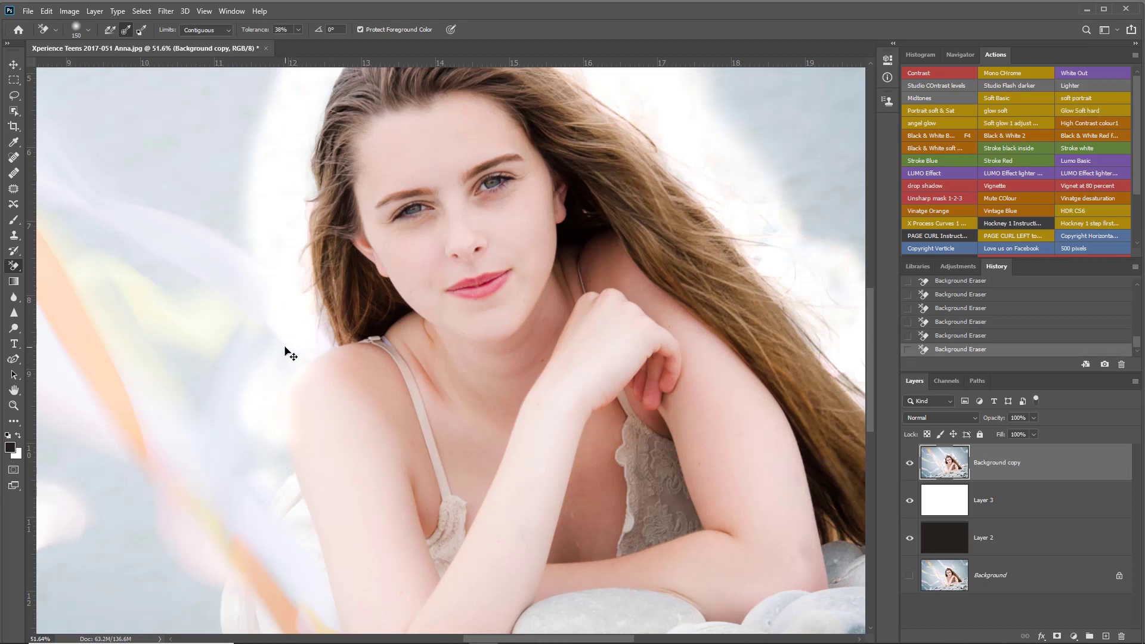
Step: Undo the last stroke, set limits to Find Edges at 19% tolerance, and hide white Layer 3
key("ctrl+z")
left_click(200, 30)
left_click(203, 63)
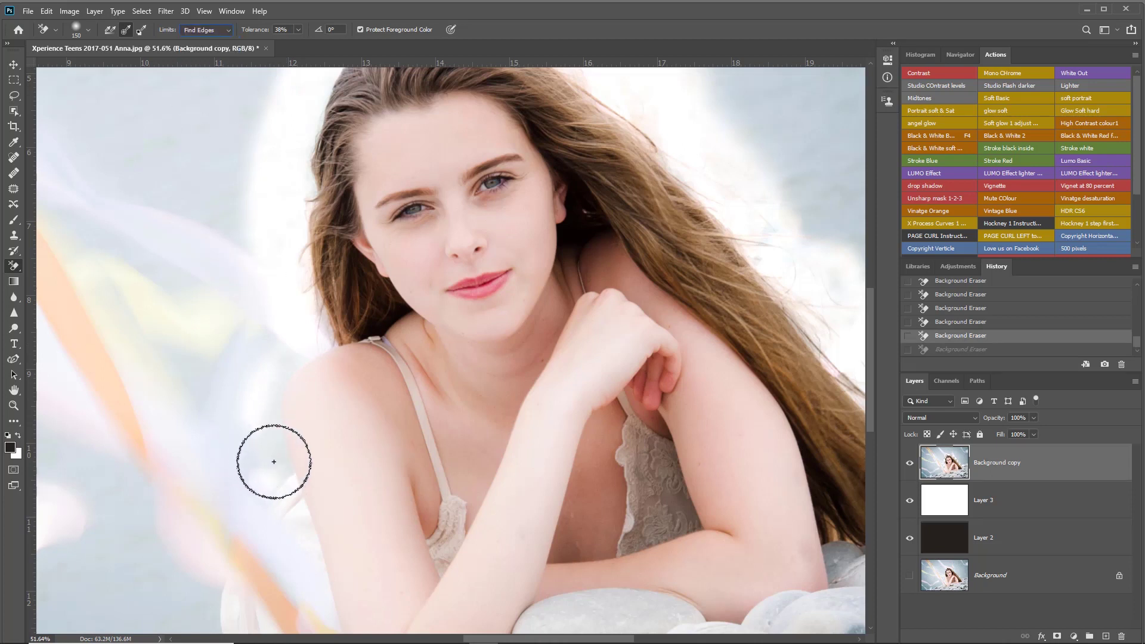
left_click_drag(257, 35, 255, 33)
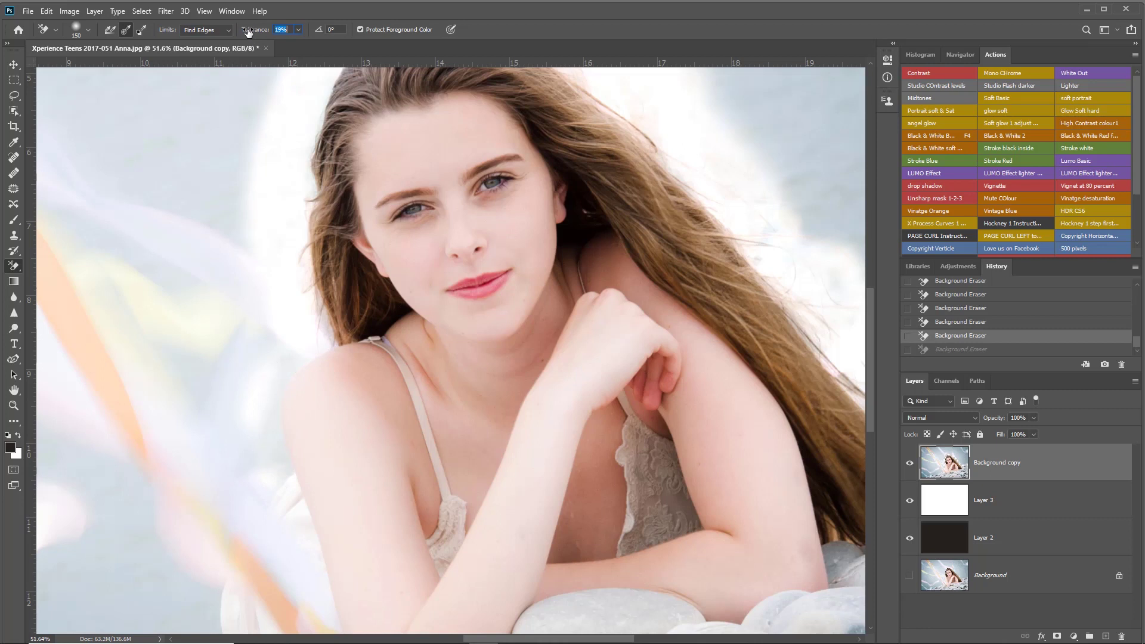
left_click(907, 502)
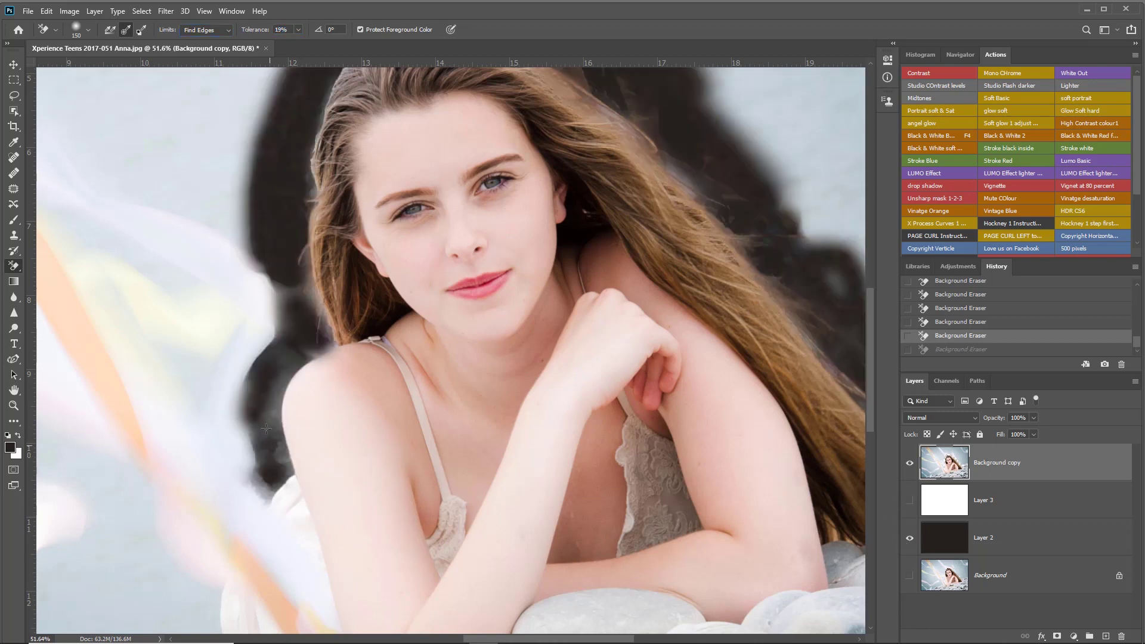
Step: Erase the background down the left side of her
left_click(238, 472)
scroll(239, 472, "down", 3)
mouse_move(212, 574)
left_mouse_down()
mouse_move(218, 544)
mouse_move(220, 596)
mouse_move(208, 594)
mouse_move(210, 544)
left_mouse_up()
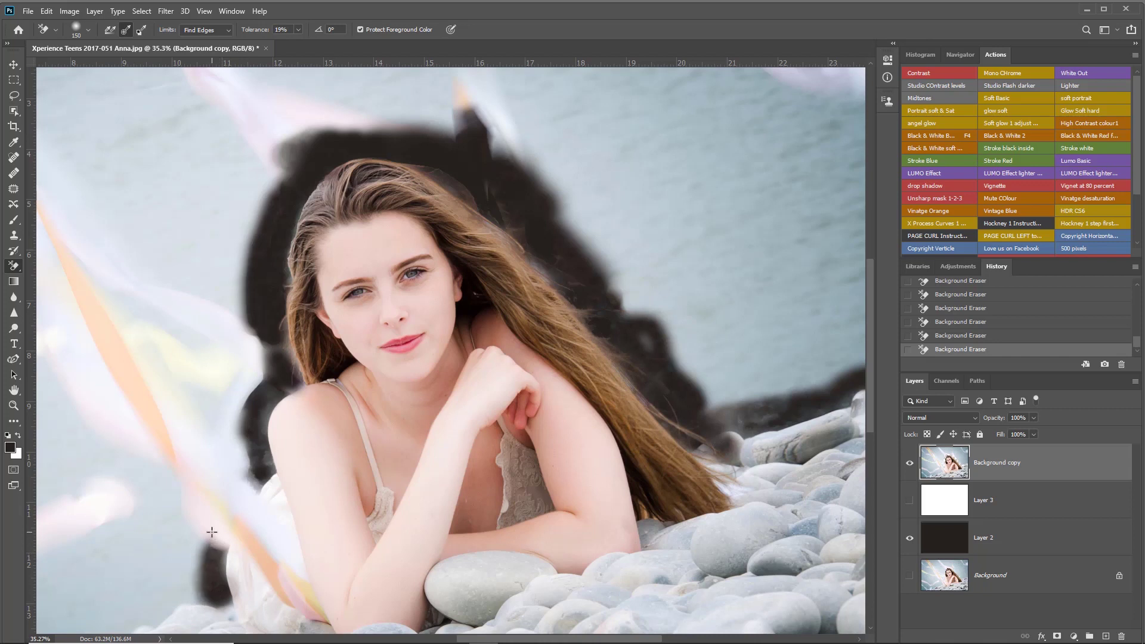
Step: Lasso the broad band around her head and hair, delete it from Background copy, then deselect
left_click(14, 96)
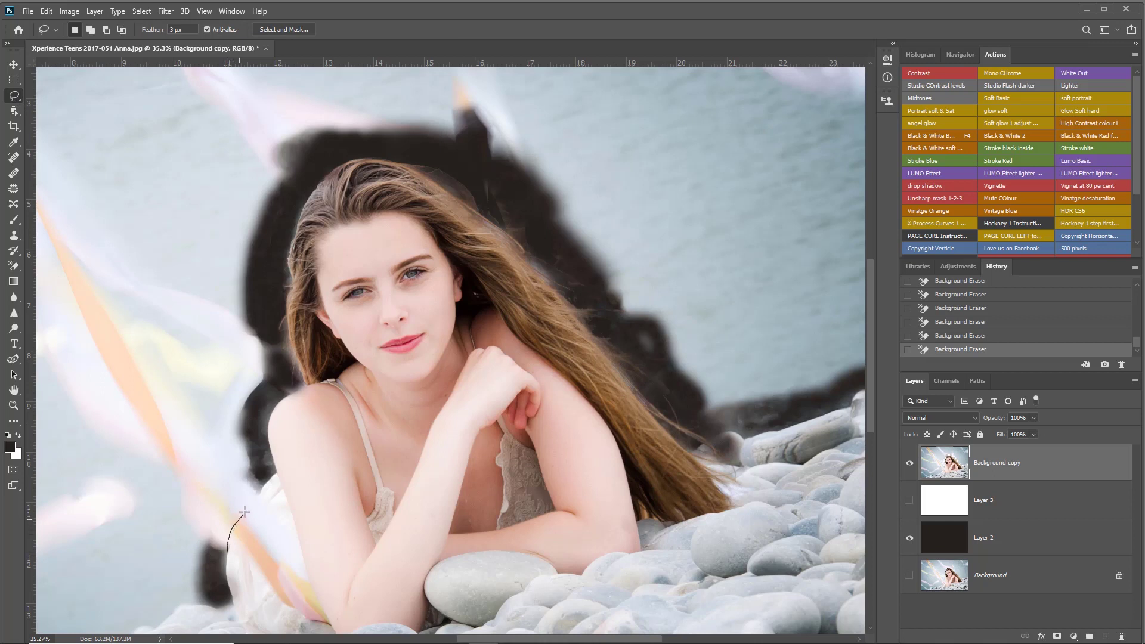
mouse_move(268, 434)
left_mouse_down()
mouse_move(275, 221)
mouse_move(315, 158)
mouse_move(399, 147)
mouse_move(457, 155)
mouse_move(523, 204)
mouse_move(667, 385)
mouse_move(762, 413)
mouse_move(756, 400)
mouse_move(872, 384)
left_mouse_up()
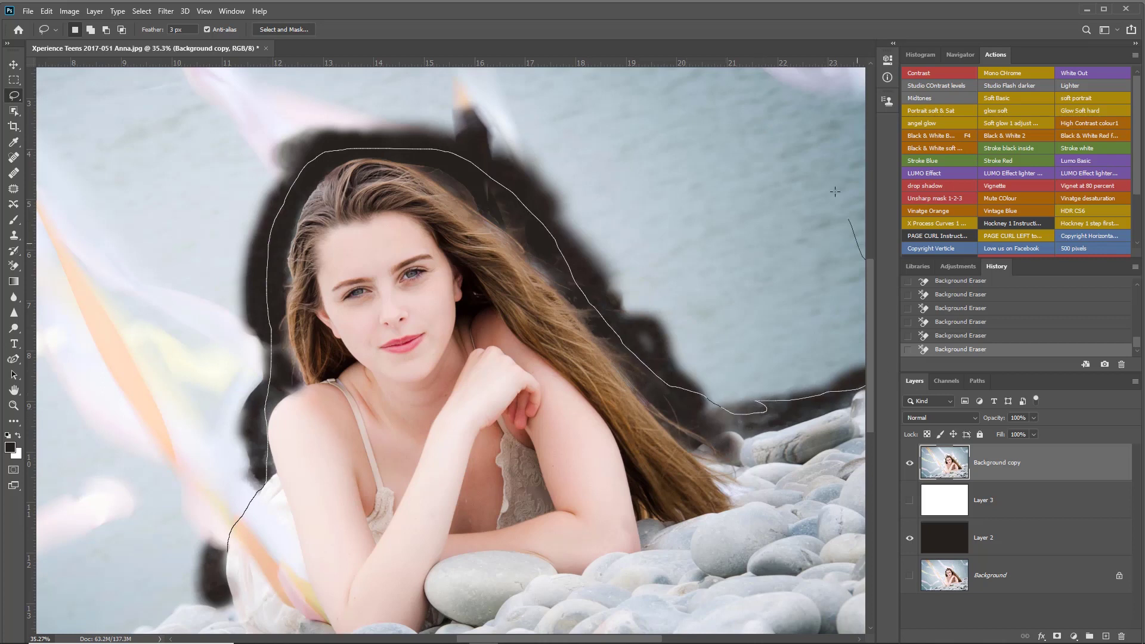
mouse_move(816, 166)
left_mouse_down()
mouse_move(558, 95)
mouse_move(287, 89)
mouse_move(174, 184)
mouse_move(90, 378)
mouse_move(110, 504)
mouse_move(164, 570)
left_mouse_up()
key("Delete")
scroll(170, 535, "down", 3)
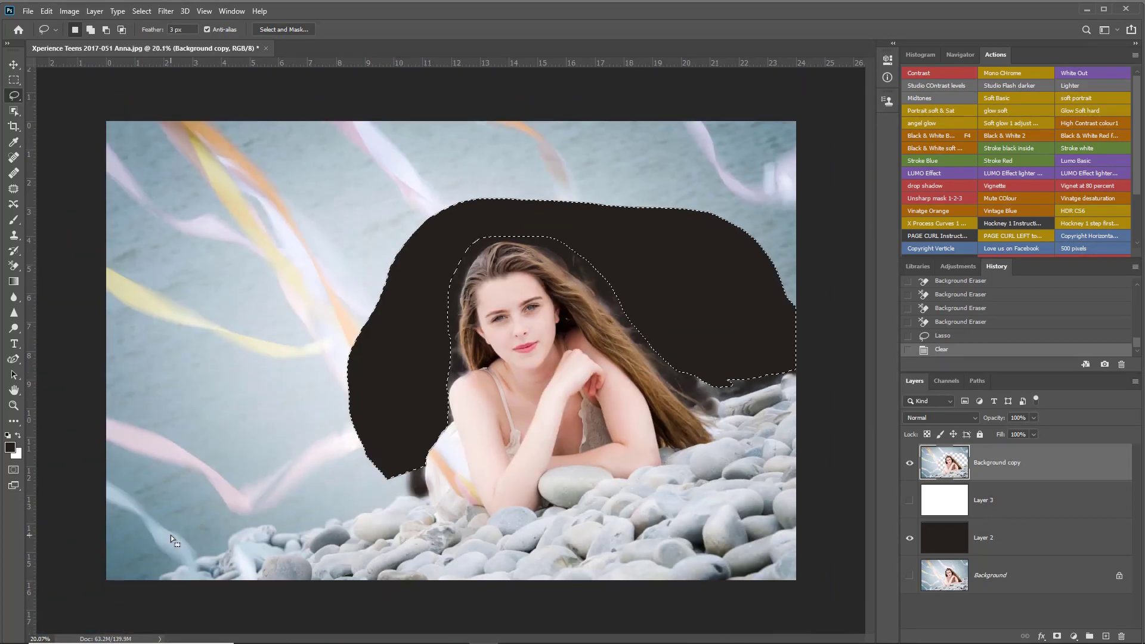
key("ctrl+minus")
key("ctrl+d")
scroll(343, 502, "up", 4)
Step: With the Background Eraser on Contiguous limits, erase the backdrop along the lower-left pebbles' upper edge
left_click_drag(380, 496, 401, 473)
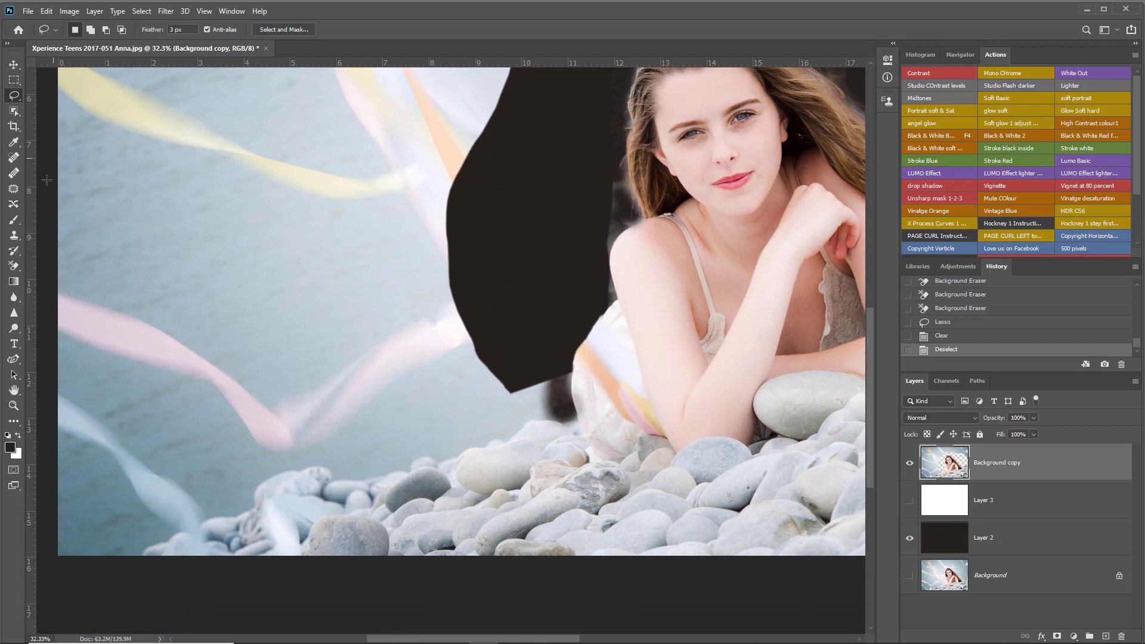
left_click(15, 267)
left_click(207, 30)
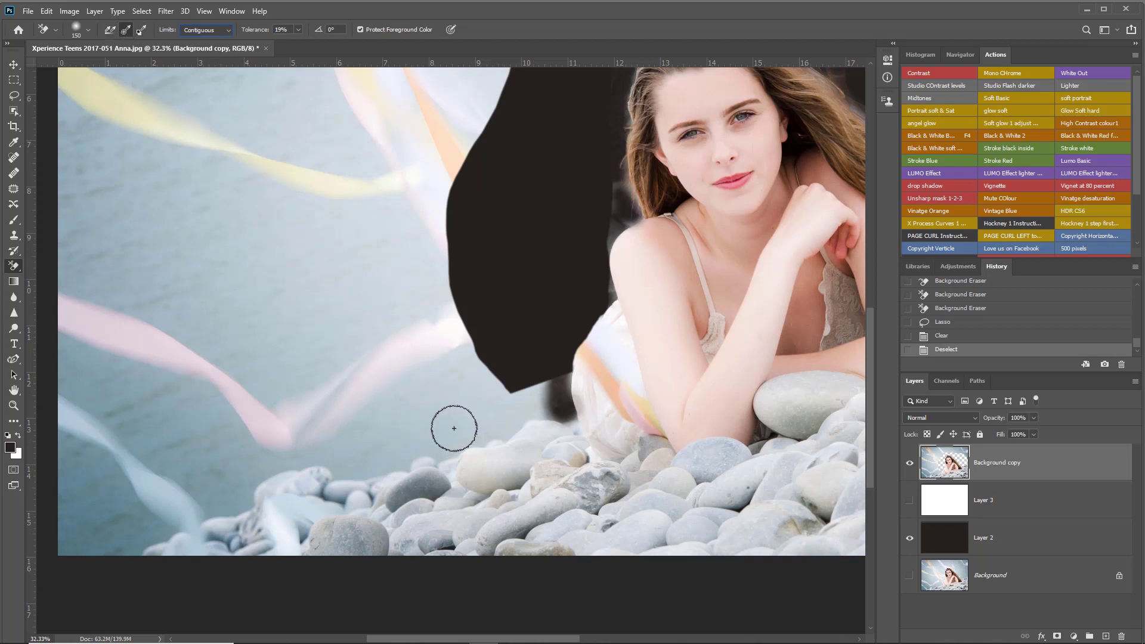
mouse_move(455, 424)
left_mouse_down()
mouse_move(492, 426)
mouse_move(537, 408)
mouse_move(536, 381)
mouse_move(539, 393)
mouse_move(456, 442)
mouse_move(360, 465)
mouse_move(269, 468)
mouse_move(236, 501)
mouse_move(245, 480)
mouse_move(242, 501)
mouse_move(150, 536)
mouse_move(69, 537)
mouse_move(134, 539)
mouse_move(173, 524)
left_mouse_up()
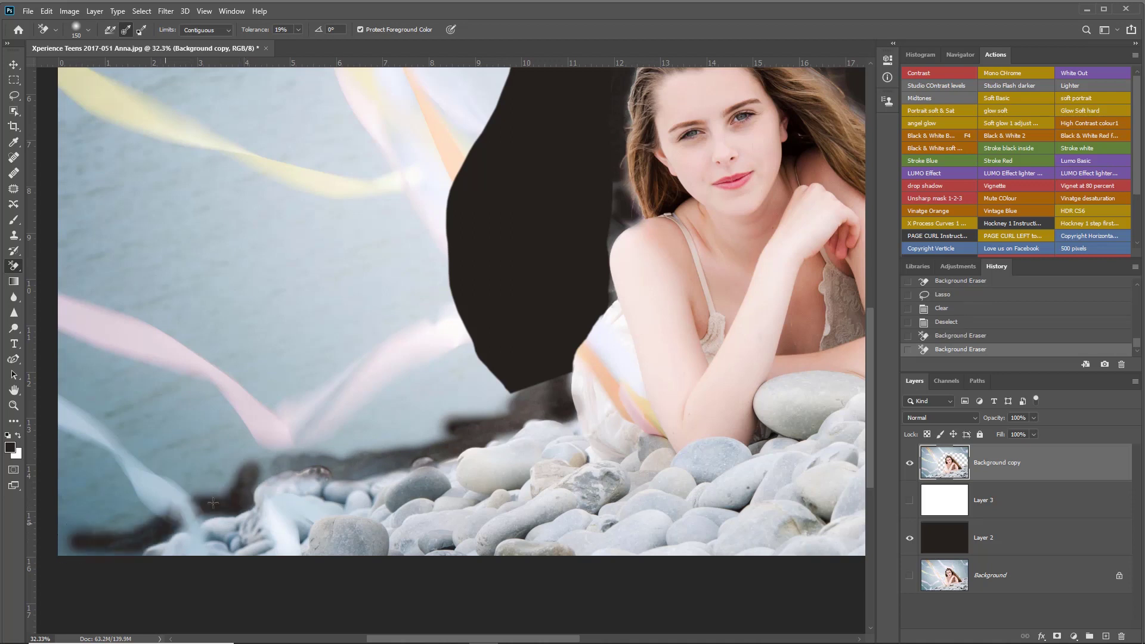
left_click(279, 465)
mouse_move(268, 467)
left_mouse_down()
mouse_move(187, 516)
mouse_move(170, 513)
mouse_move(221, 501)
mouse_move(161, 507)
left_mouse_up()
mouse_move(100, 528)
left_mouse_down()
mouse_move(60, 553)
mouse_move(134, 549)
mouse_move(63, 549)
left_mouse_up()
scroll(447, 311, "down", 5)
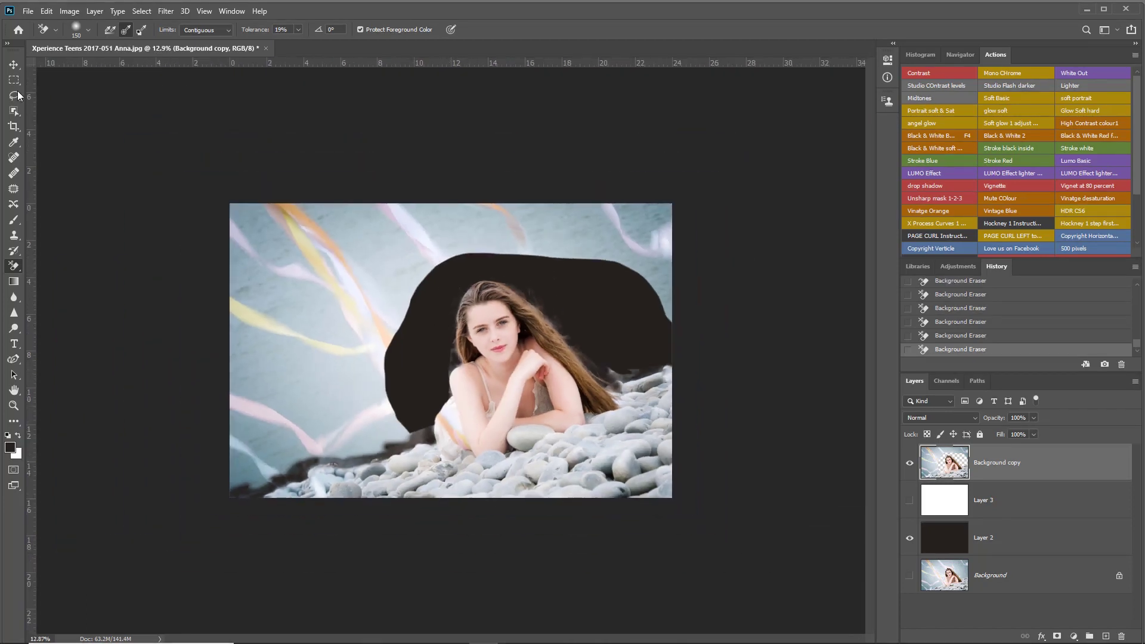
Step: Lasso the remaining ribbon backdrop, delete it and deselect, leaving girl and pebbles over dark
left_click(14, 95)
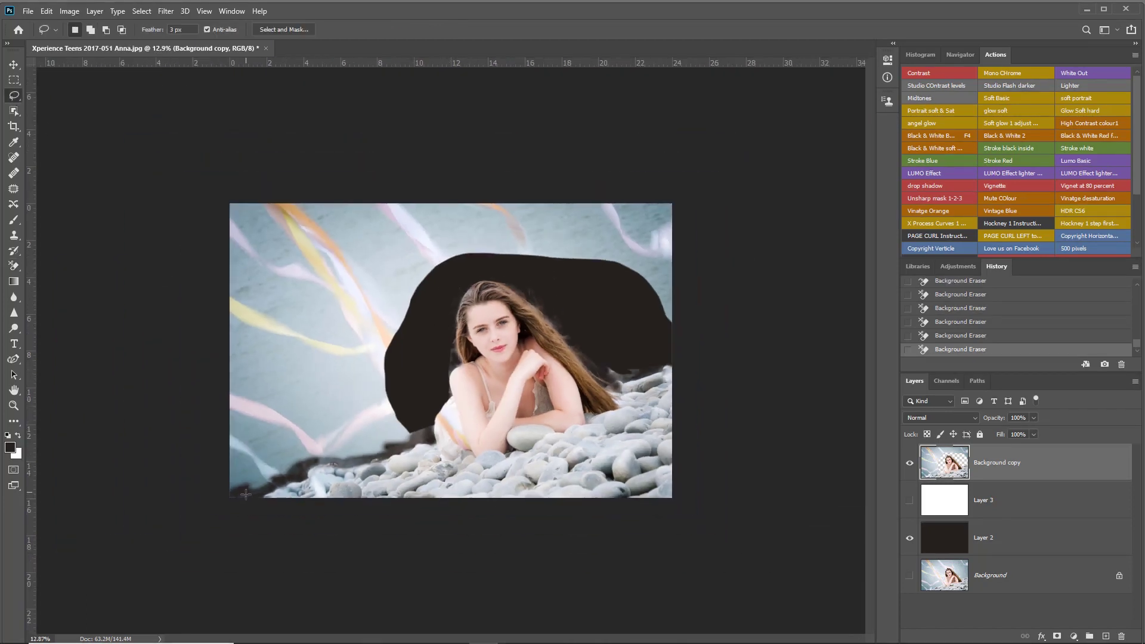
left_click_drag(304, 467, 327, 461)
mouse_move(404, 439)
left_mouse_down()
mouse_move(428, 303)
mouse_move(450, 281)
mouse_move(578, 271)
mouse_move(688, 348)
mouse_move(679, 181)
mouse_move(343, 139)
mouse_move(180, 148)
mouse_move(161, 248)
mouse_move(167, 440)
mouse_move(196, 508)
mouse_move(250, 496)
left_mouse_up()
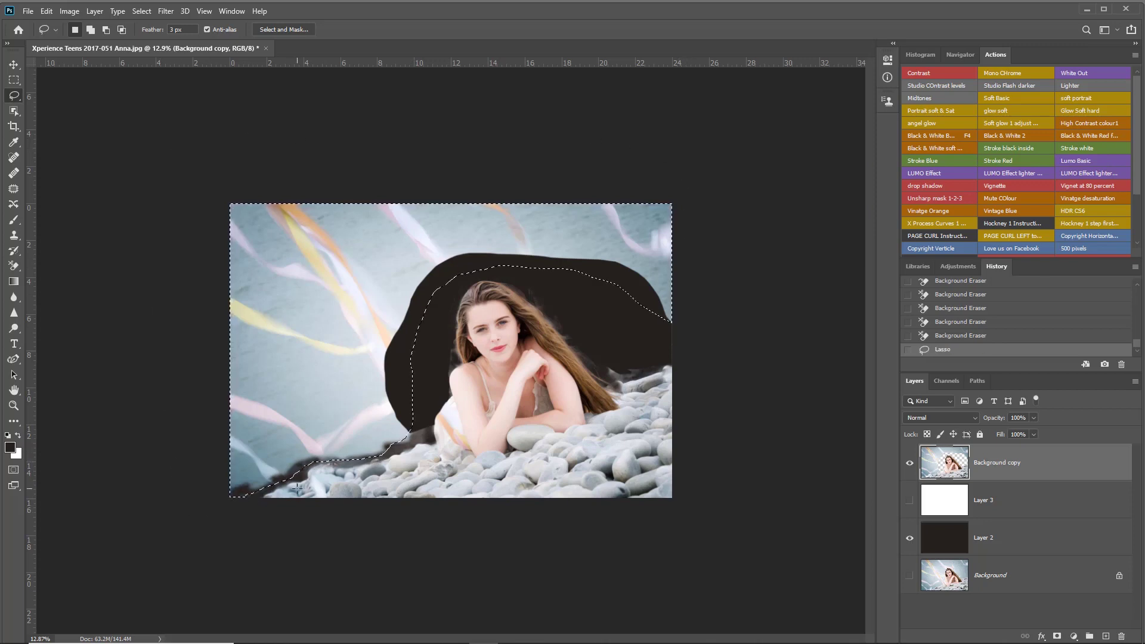
key("Delete")
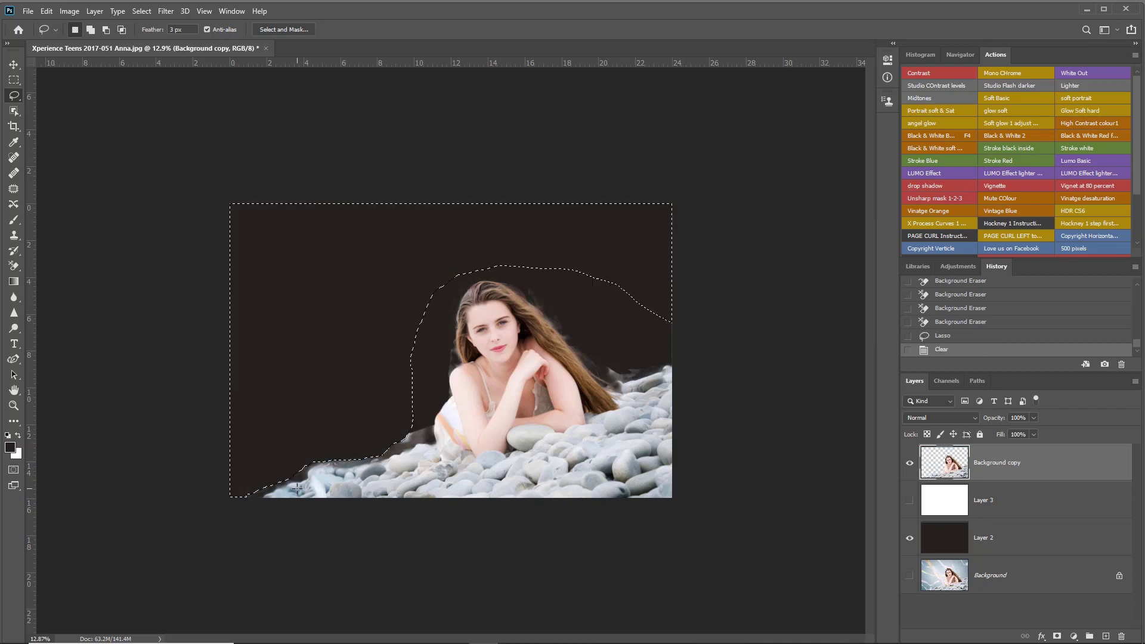
key("ctrl+d")
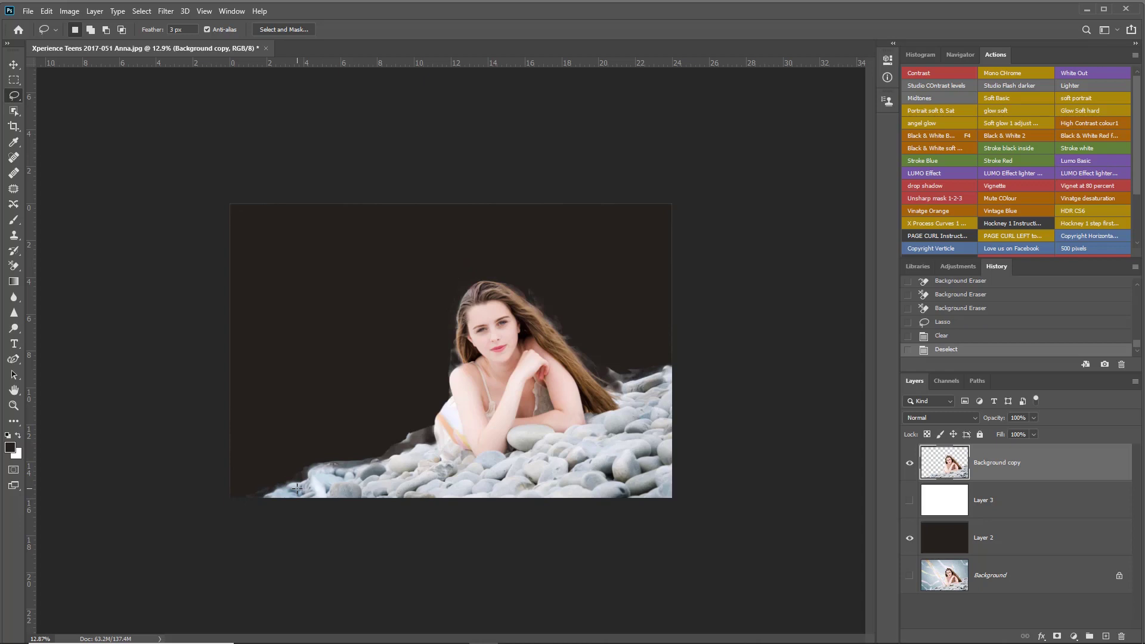
left_click(18, 269)
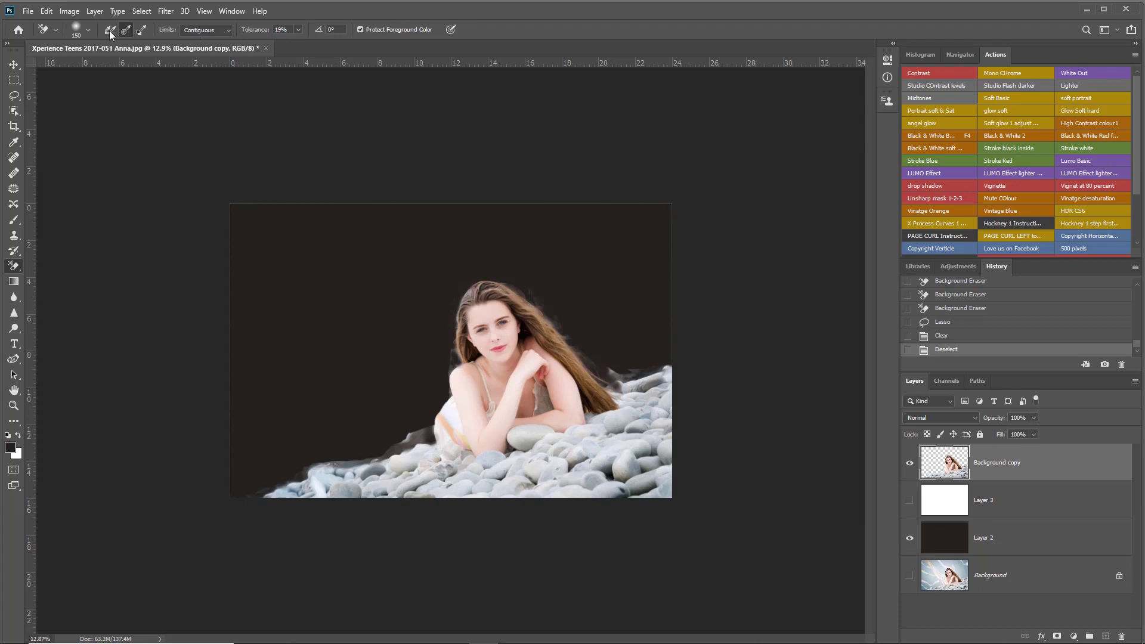
Step: Show the white Layer 3 fill behind the cutout and zoom toward her hair
left_click(908, 499)
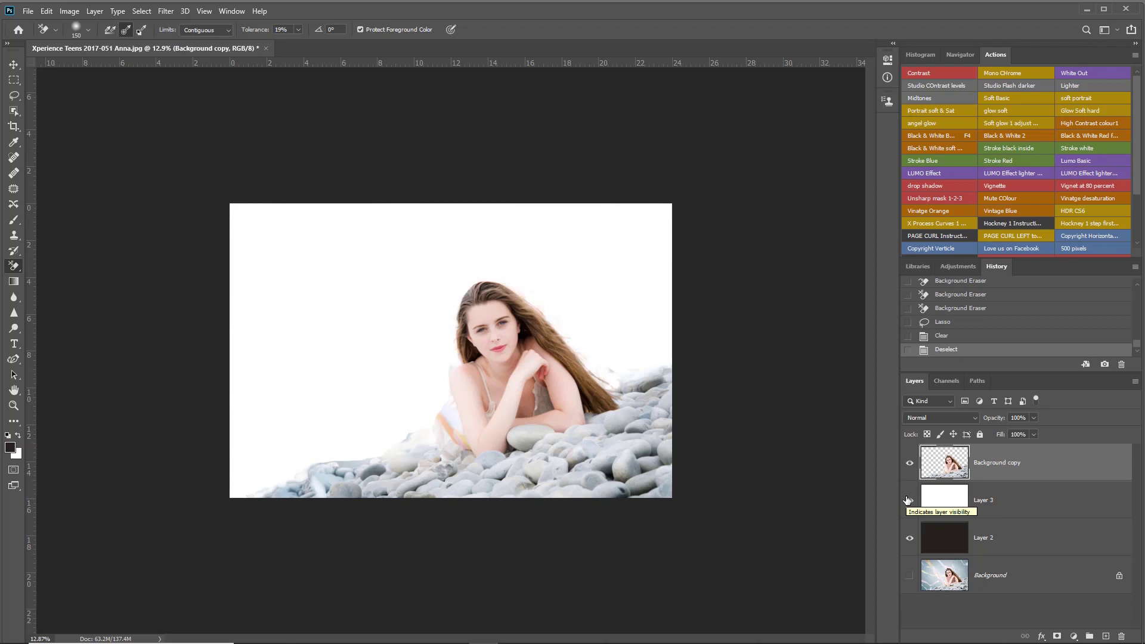
scroll(534, 370, "up", 5)
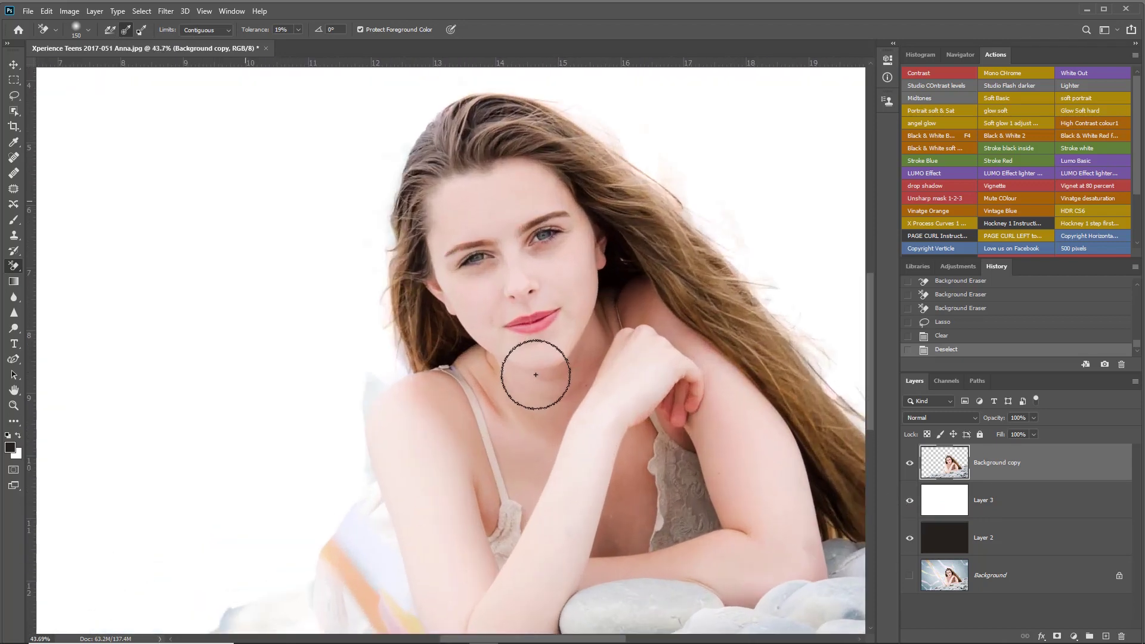
mouse_move(634, 350)
left_mouse_down()
mouse_move(502, 360)
mouse_move(463, 407)
left_mouse_up()
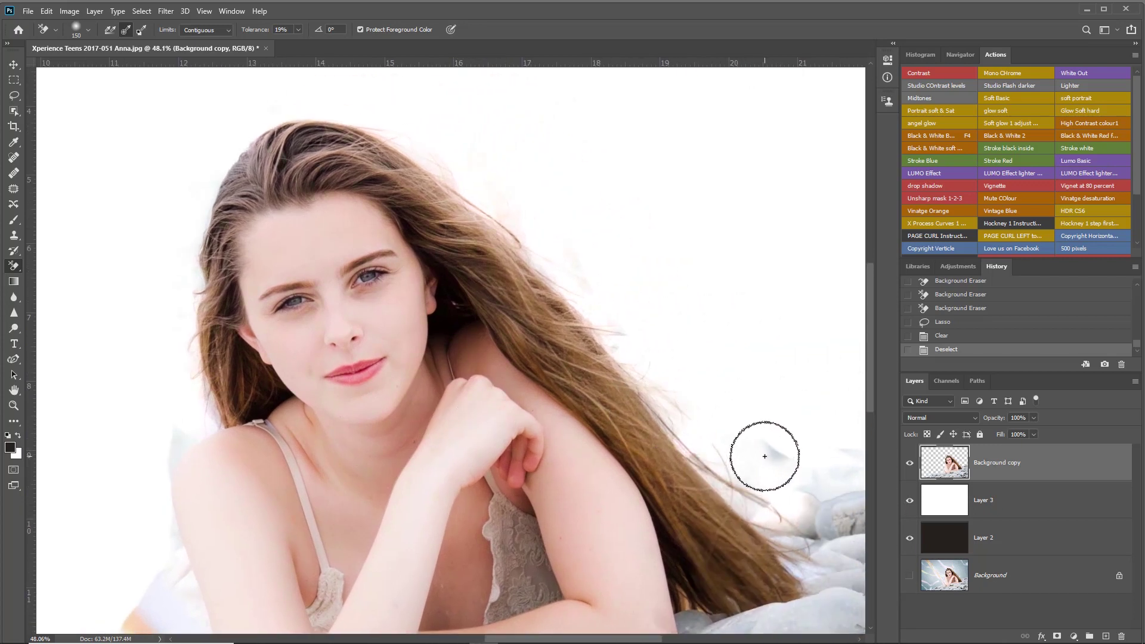
Step: Erase the leftover grey patches right of her hair and near the right-hand pebbles
mouse_move(764, 456)
left_mouse_down()
mouse_move(746, 434)
mouse_move(772, 440)
left_mouse_up()
left_click_drag(853, 451, 823, 437)
scroll(828, 442, "down", 2)
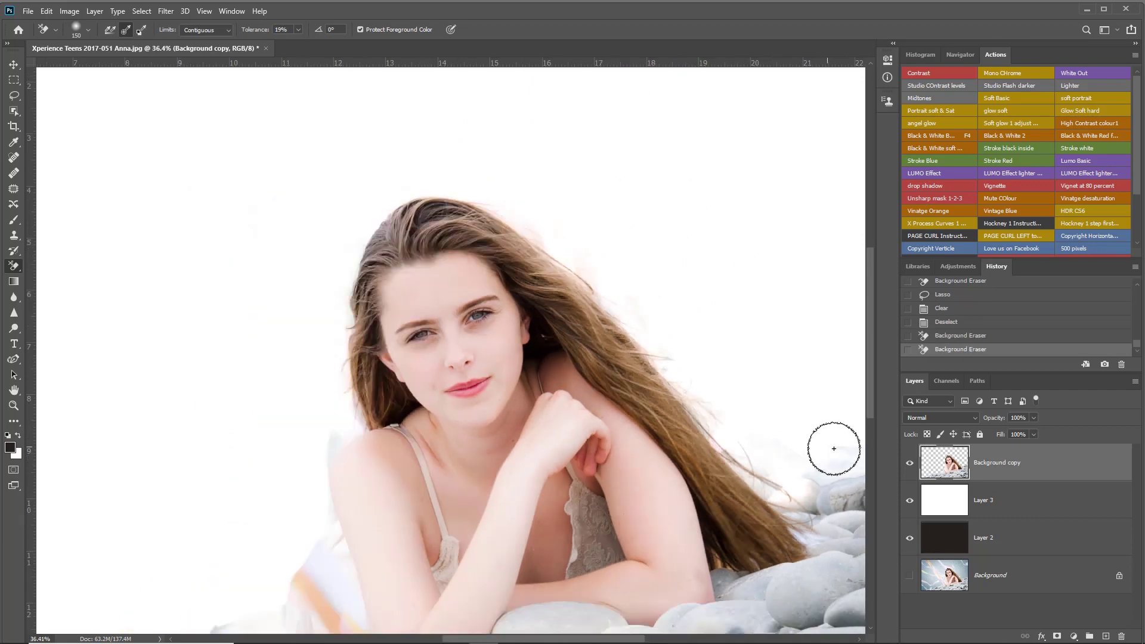